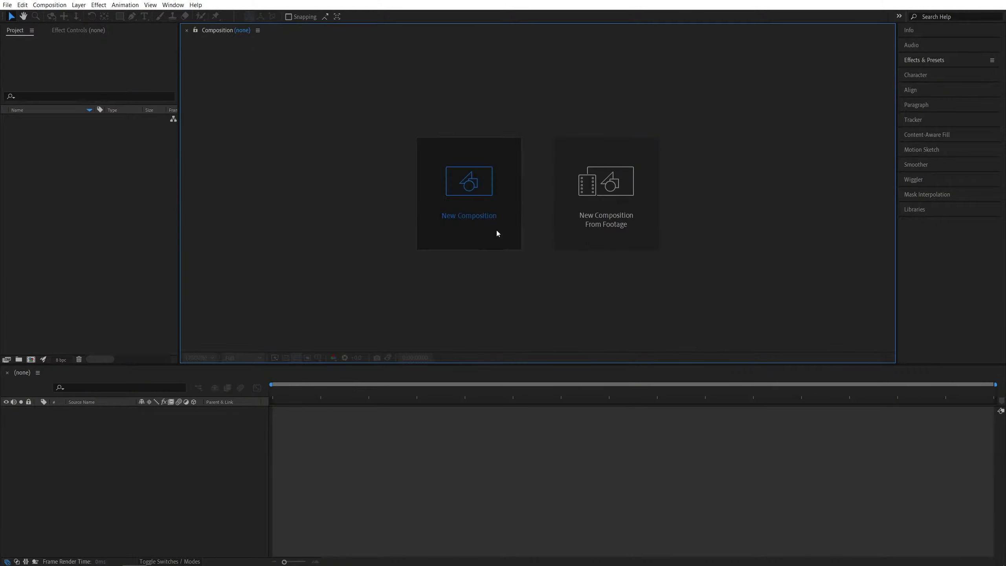
Step: Start a new 1920×1080, 30 fps, 5 s composition named 'Render'
{"action": "left_click", "coordinate": [497, 231]}
{"action": "type", "text": "Render"}
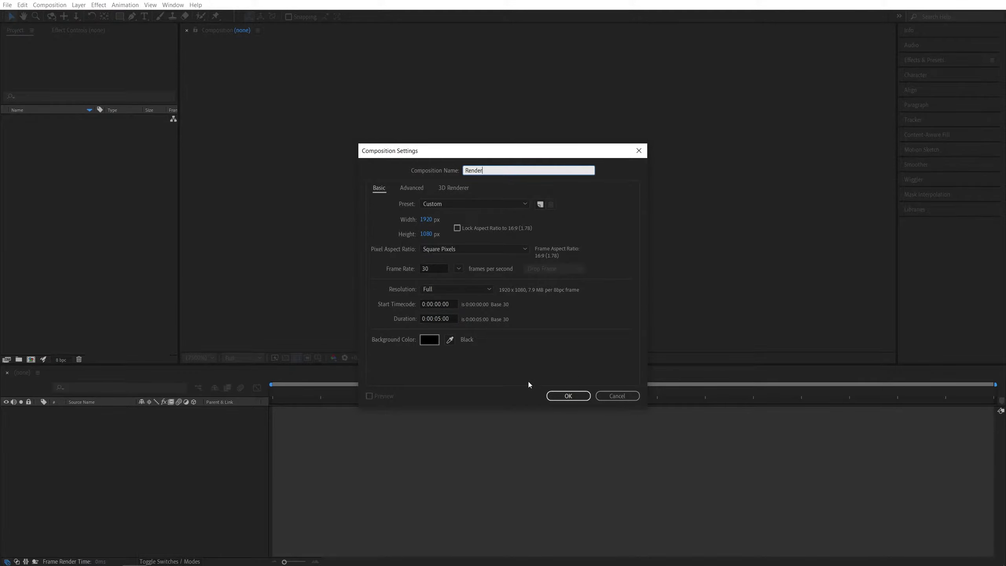
Step: Create the Render comp and type 'Motion' as a white All Caps text layer
{"action": "left_click", "coordinate": [556, 396]}
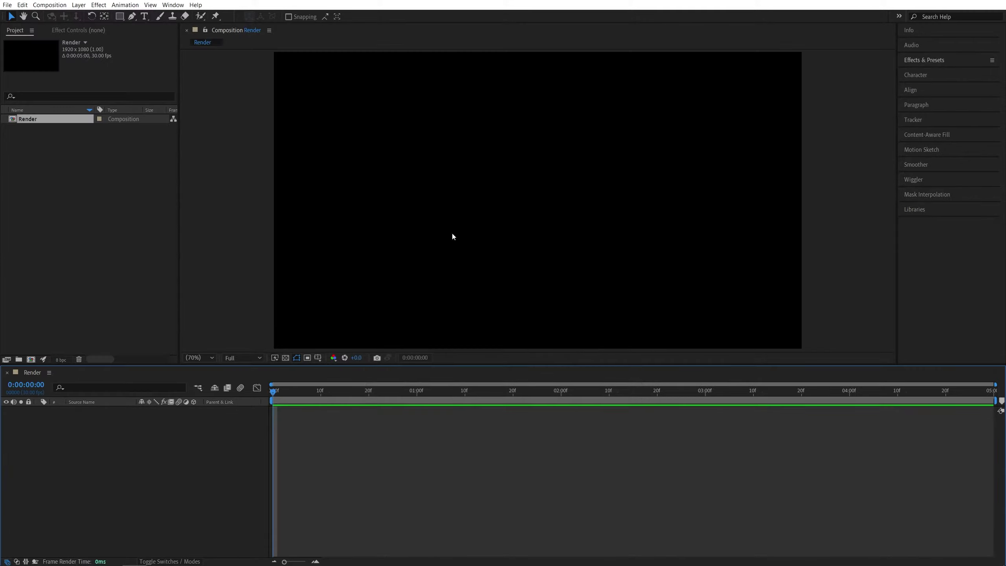
{"action": "left_click", "coordinate": [144, 16]}
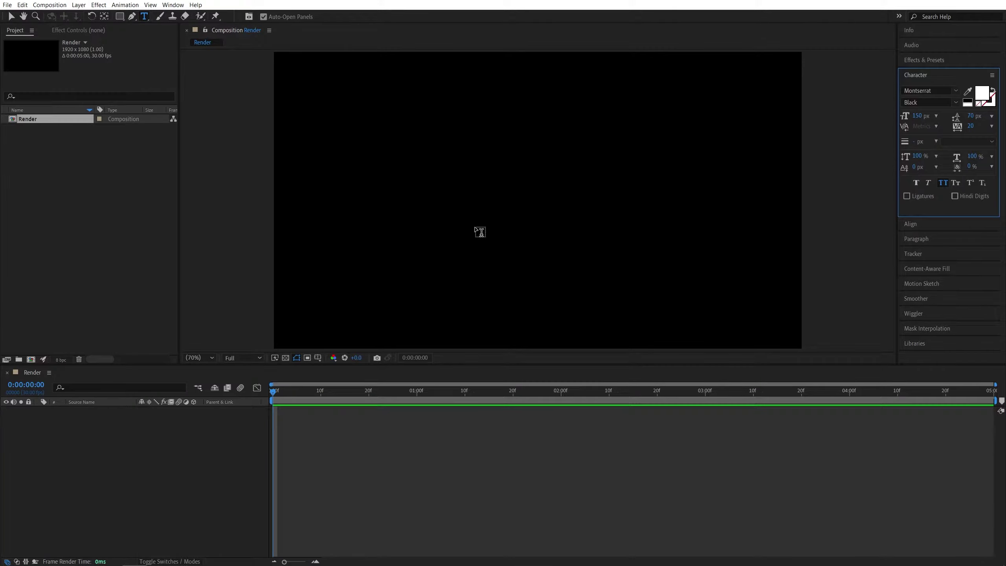
{"action": "left_click", "coordinate": [500, 232]}
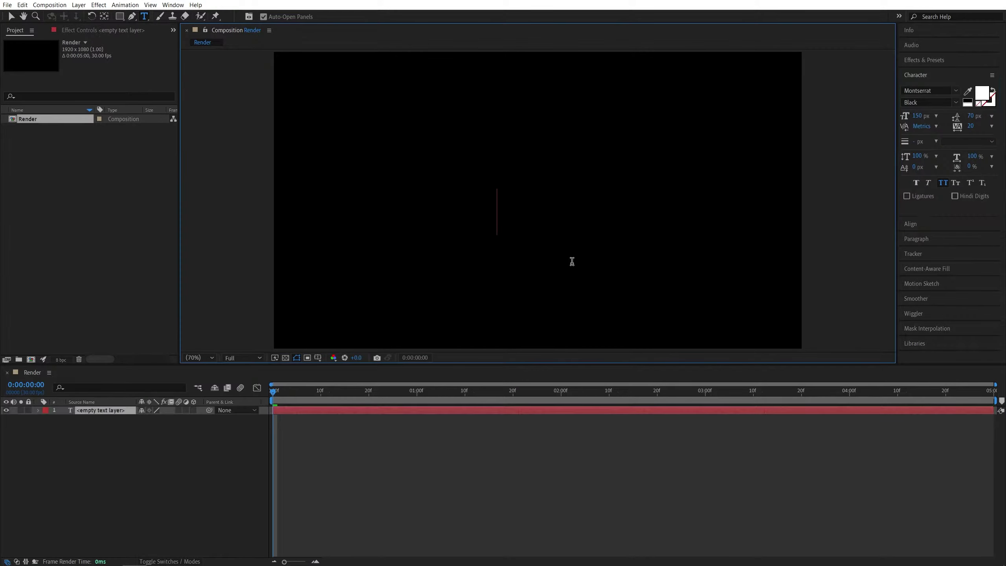
{"action": "type", "text": "Motion"}
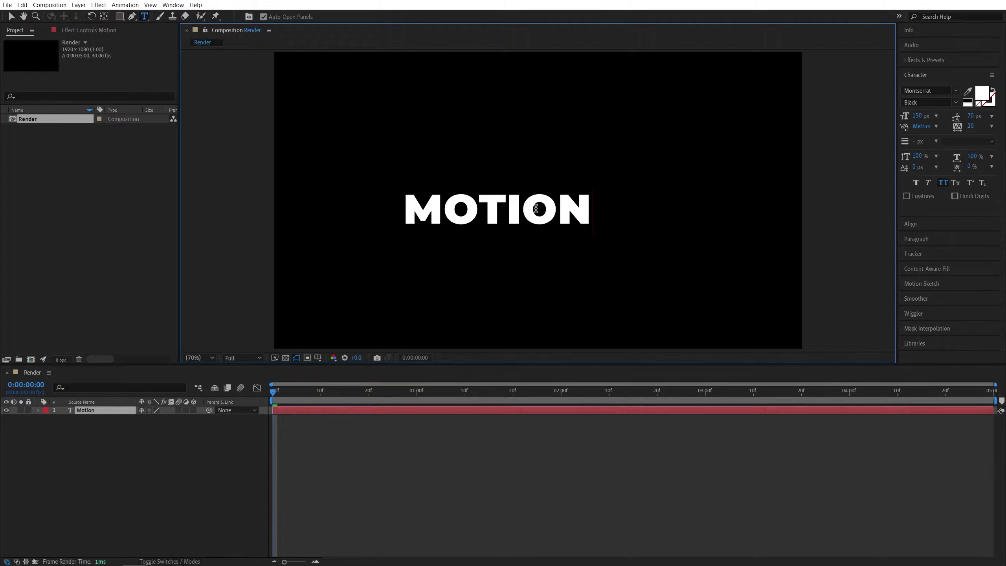
{"action": "key", "text": "ctrl"}
Step: Centre the MOTION text horizontally and vertically to the composition
{"action": "left_click", "coordinate": [105, 20]}
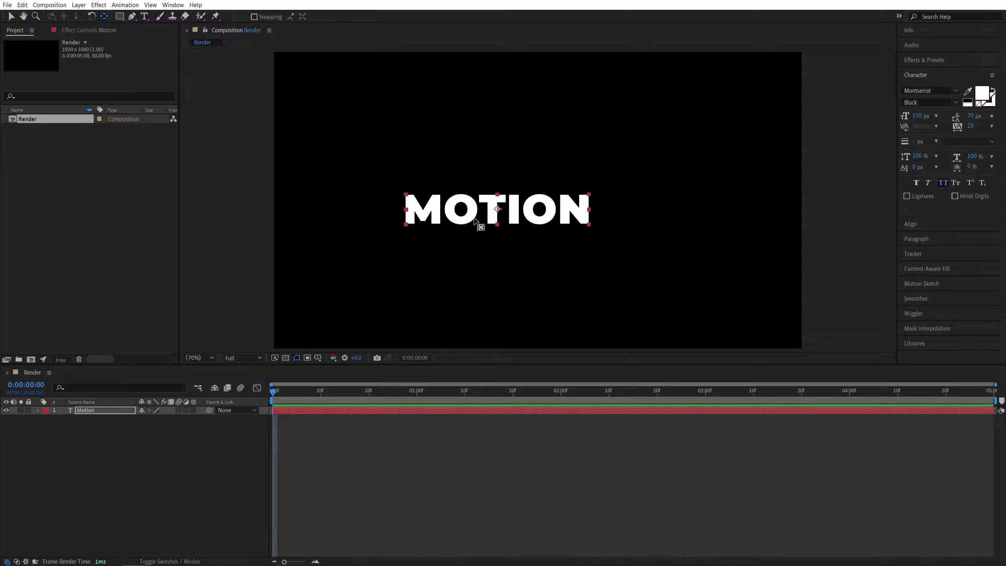
{"action": "left_click", "coordinate": [913, 225]}
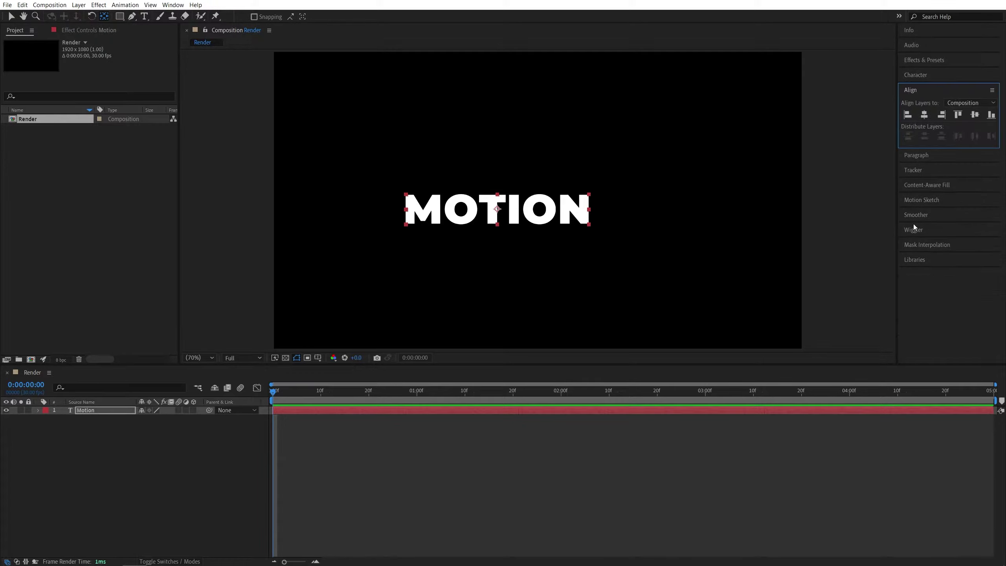
{"action": "left_click", "coordinate": [926, 117]}
{"action": "left_click", "coordinate": [976, 116]}
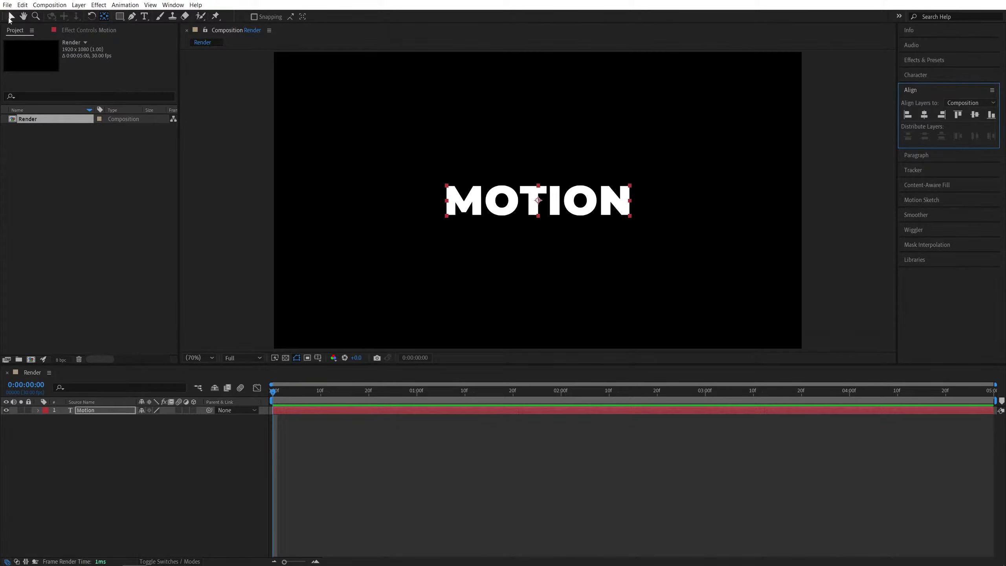
Step: Select the Motion layer and open the Edit menu
{"action": "left_click", "coordinate": [10, 16]}
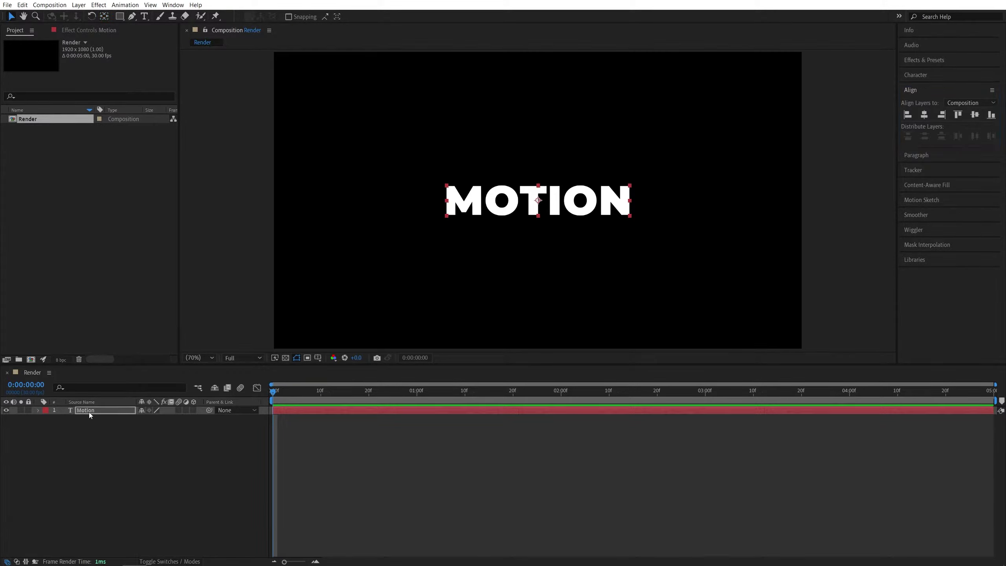
{"action": "left_click", "coordinate": [90, 412]}
{"action": "left_click", "coordinate": [22, 5]}
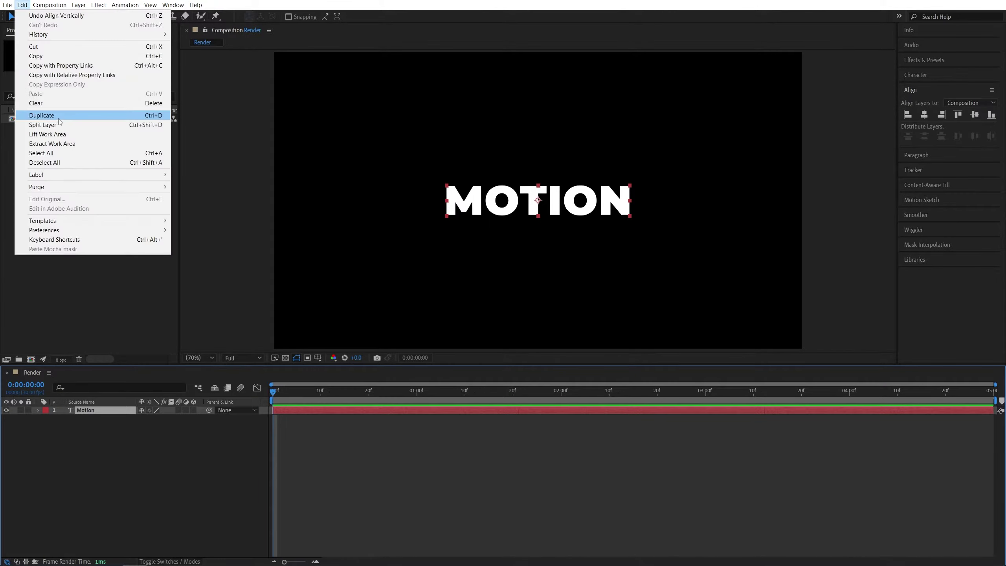
Step: Duplicate the Motion layer, move the copy below it and retype its text as 'Design'
{"action": "left_click", "coordinate": [129, 118]}
{"action": "left_click_drag", "start_coordinate": [88, 414], "coordinate": [84, 466]}
{"action": "double_click", "coordinate": [87, 419]}
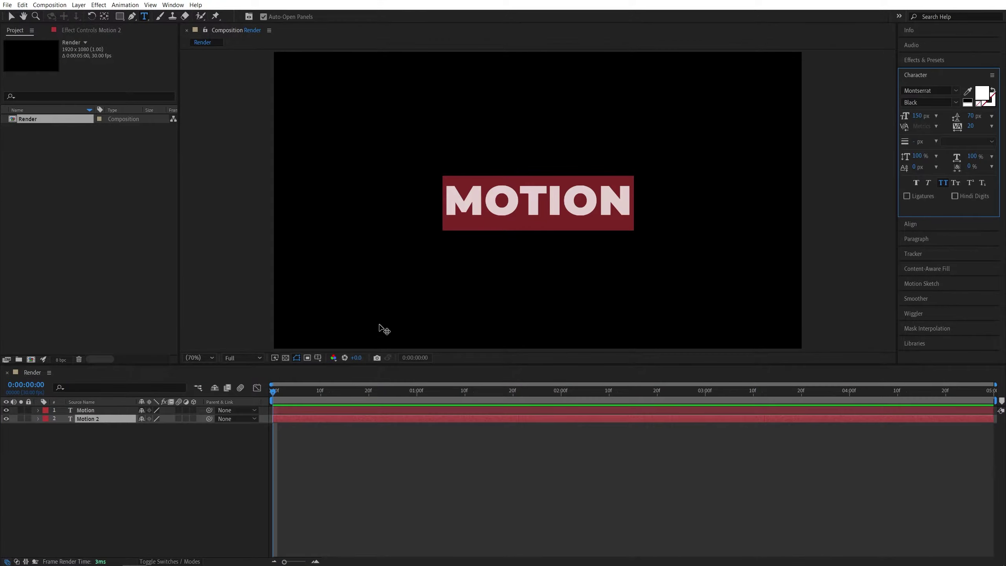
{"action": "type", "text": "Design"}
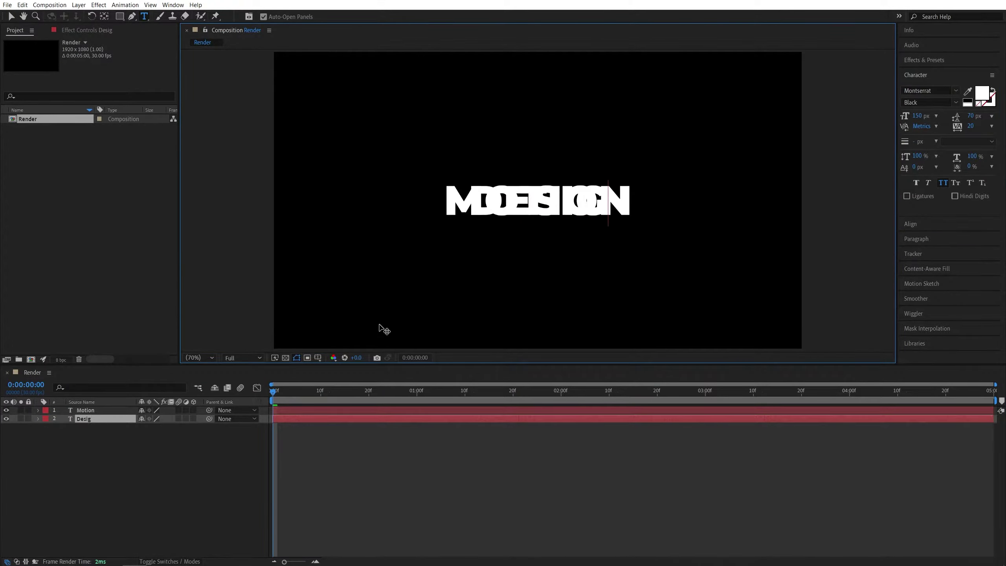
{"action": "left_click", "coordinate": [125, 490]}
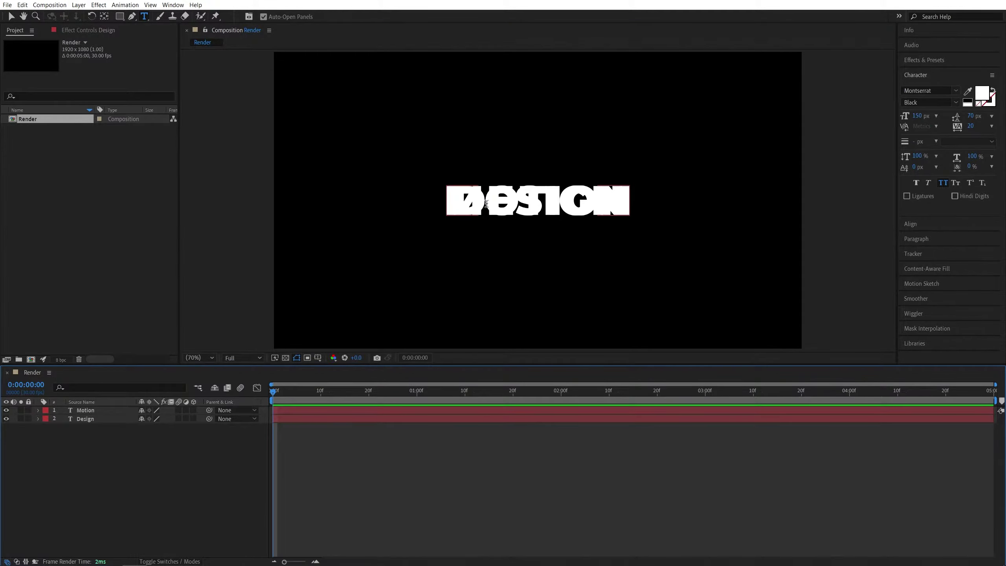
{"action": "left_click", "coordinate": [916, 238]}
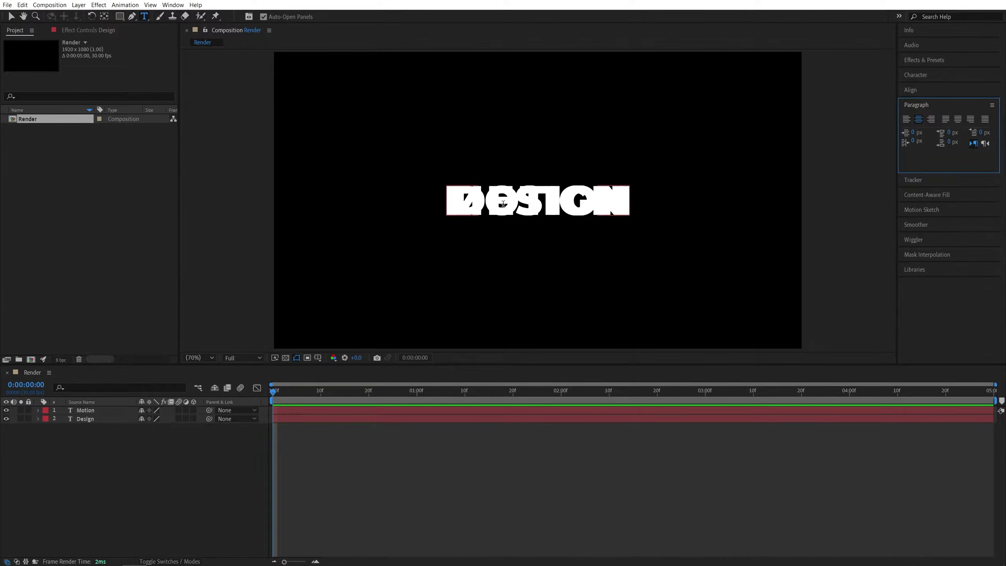
Step: Set the Pen tool to no fill and a solid 20 px stroke
{"action": "left_click", "coordinate": [132, 16]}
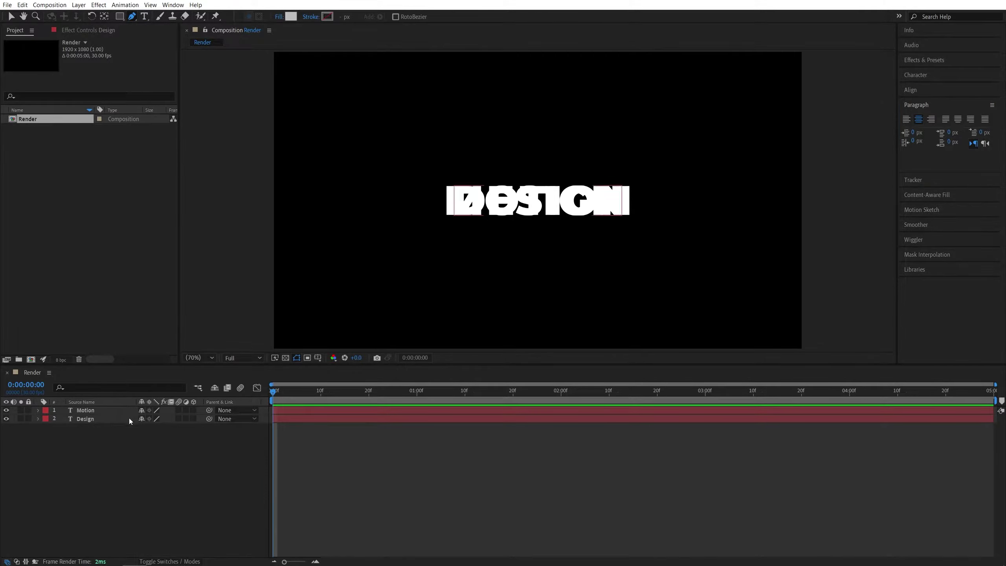
{"action": "scroll", "coordinate": [419, 220], "scroll_direction": "up", "scroll_amount": 3}
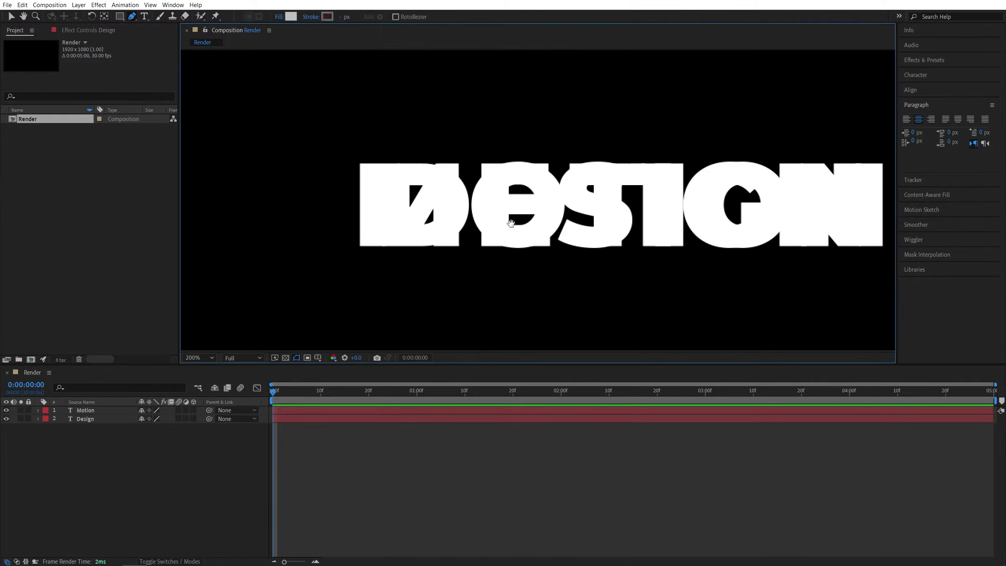
{"action": "left_click", "coordinate": [279, 17]}
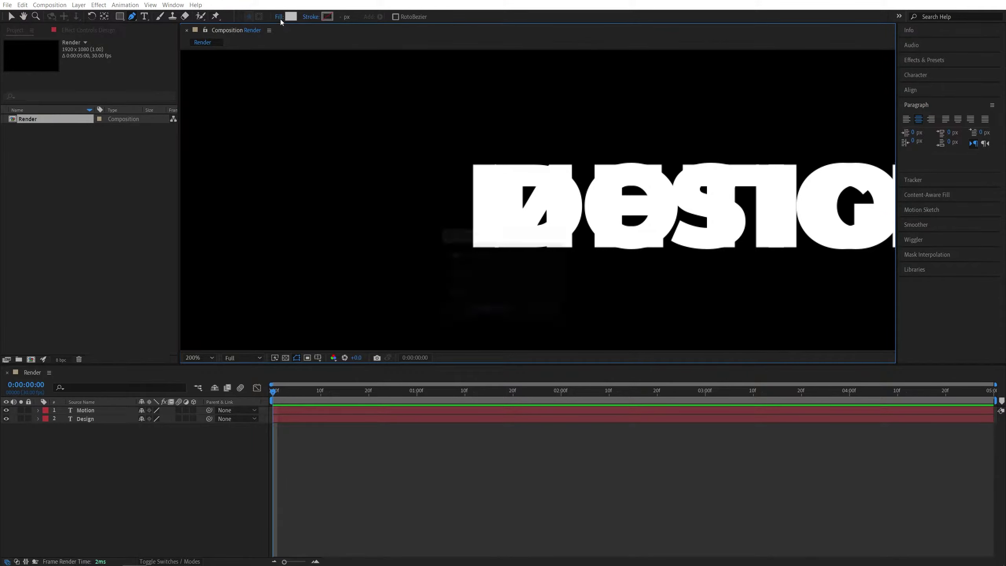
{"action": "left_click", "coordinate": [453, 254]}
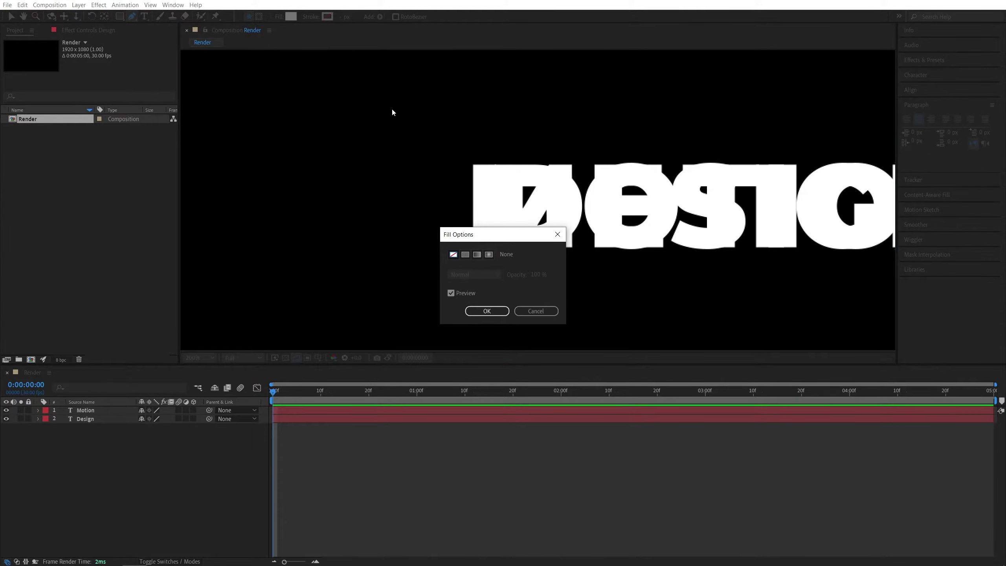
{"action": "left_click", "coordinate": [487, 311]}
{"action": "left_click", "coordinate": [306, 17]}
{"action": "left_click", "coordinate": [465, 254]}
{"action": "left_click", "coordinate": [492, 314]}
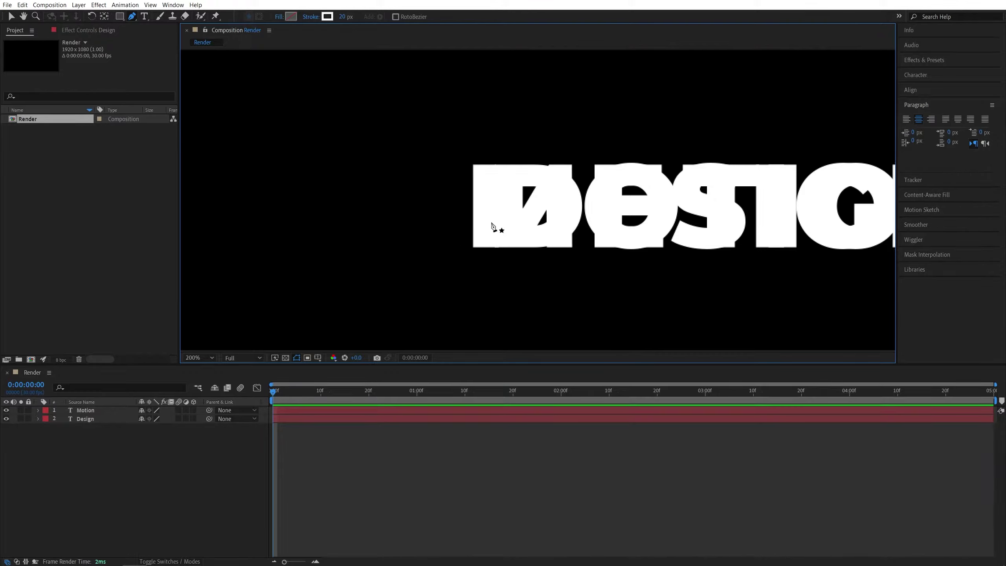
Step: Draw a vertical white line just left of the text
{"action": "left_click", "coordinate": [445, 265]}
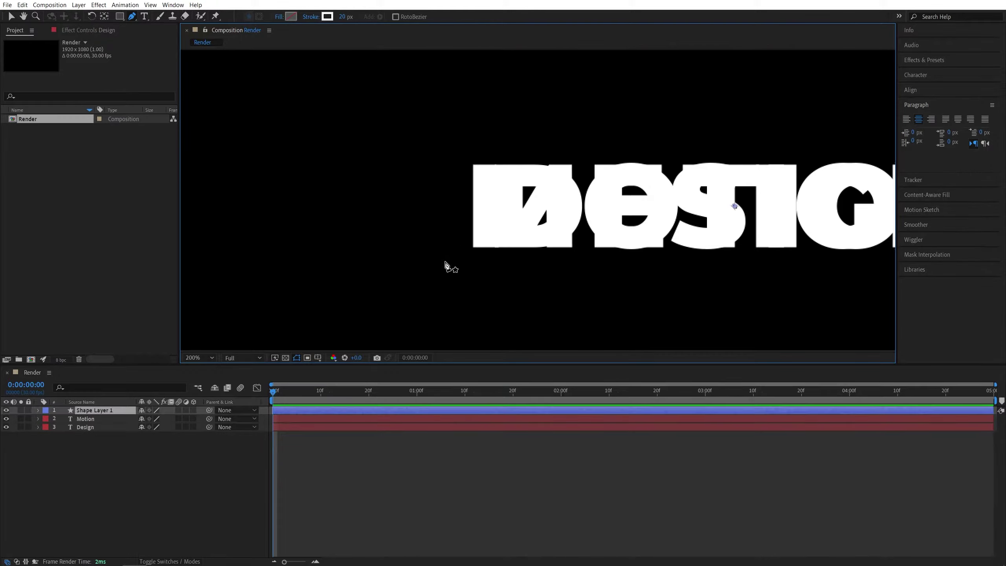
{"action": "left_click", "coordinate": [445, 154]}
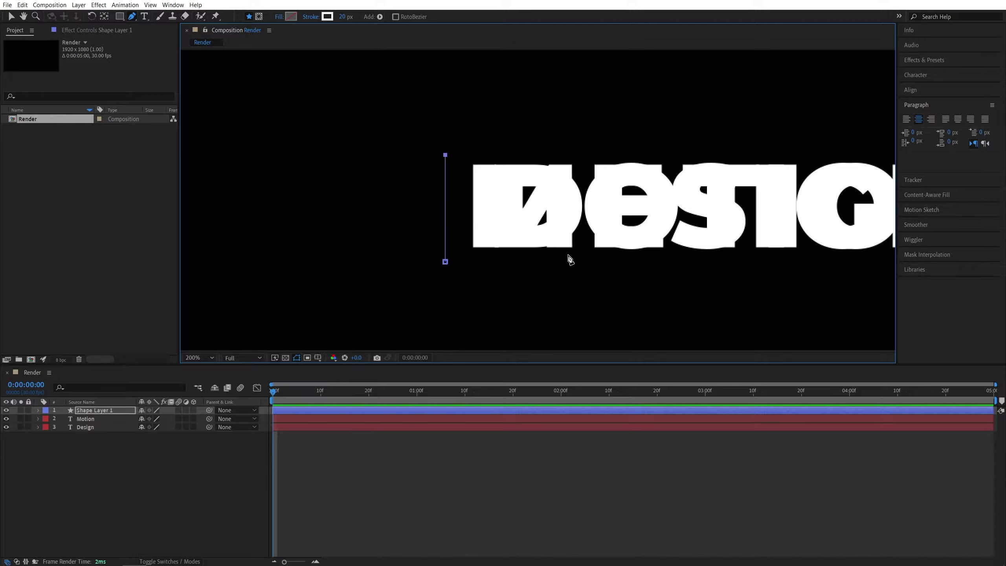
{"action": "left_click", "coordinate": [445, 262], "text": "shift"}
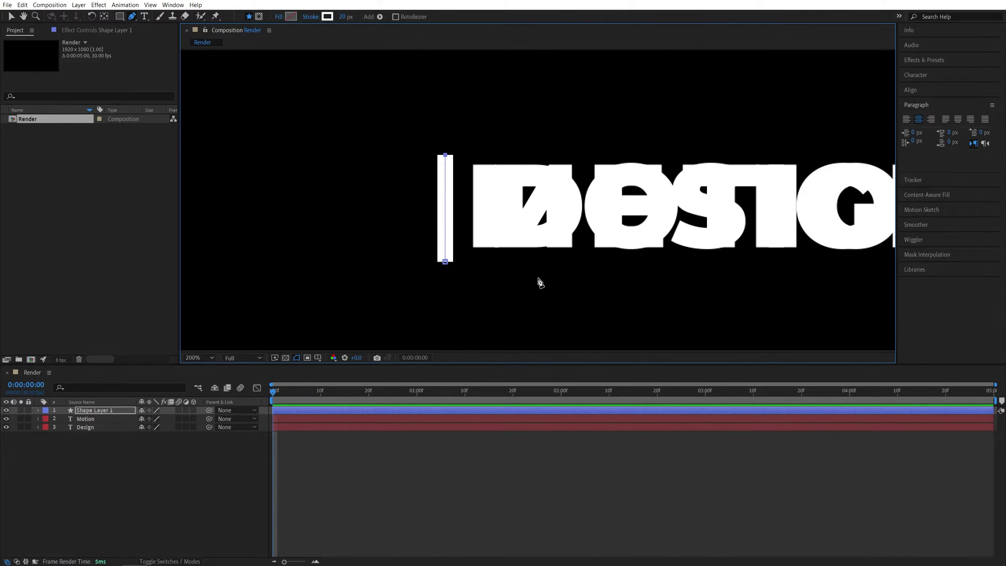
{"action": "key", "text": "comma"}
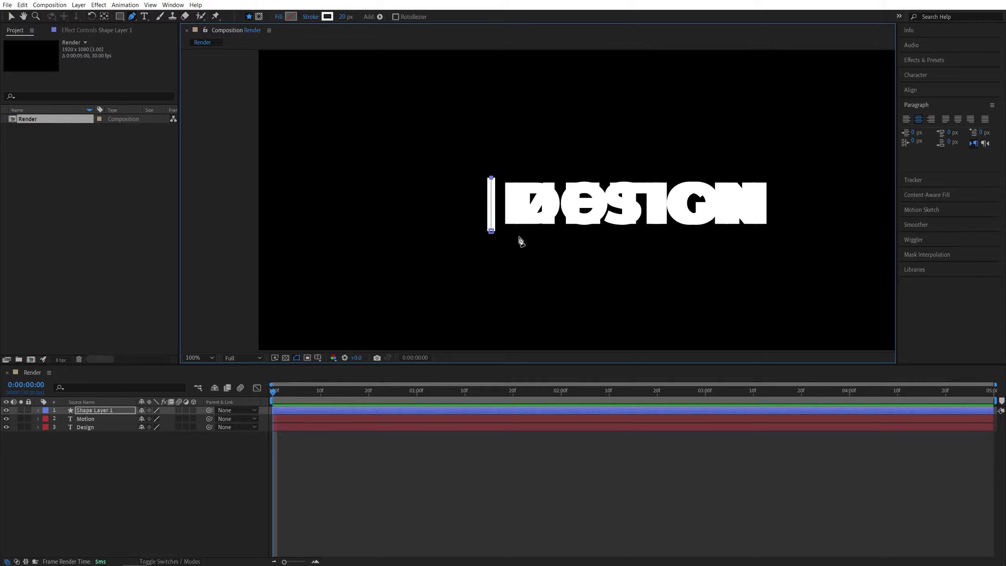
Step: Deselect the line layer and add a comp-sized rectangle as Shape Layer 2
{"action": "left_click", "coordinate": [119, 16]}
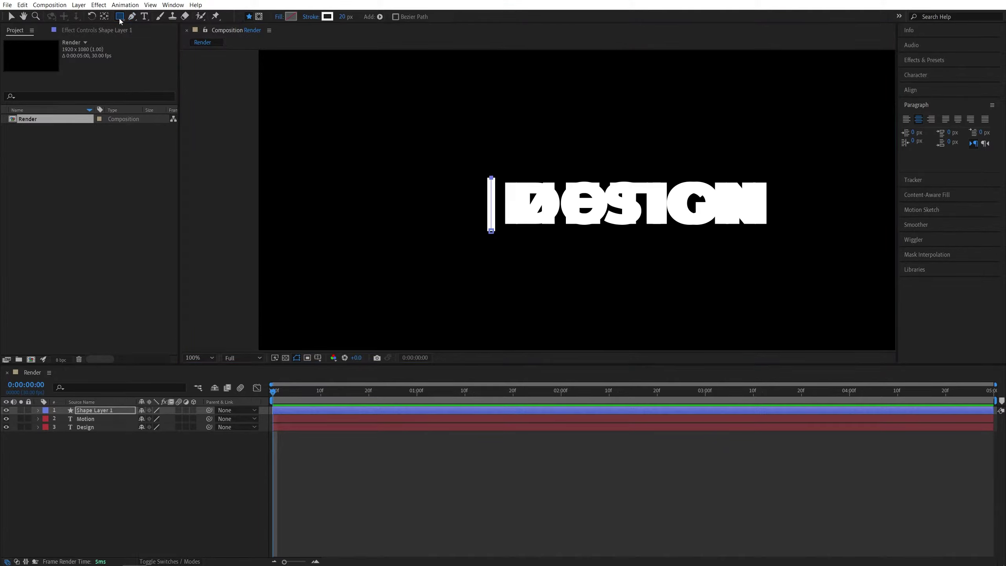
{"action": "left_click", "coordinate": [71, 459]}
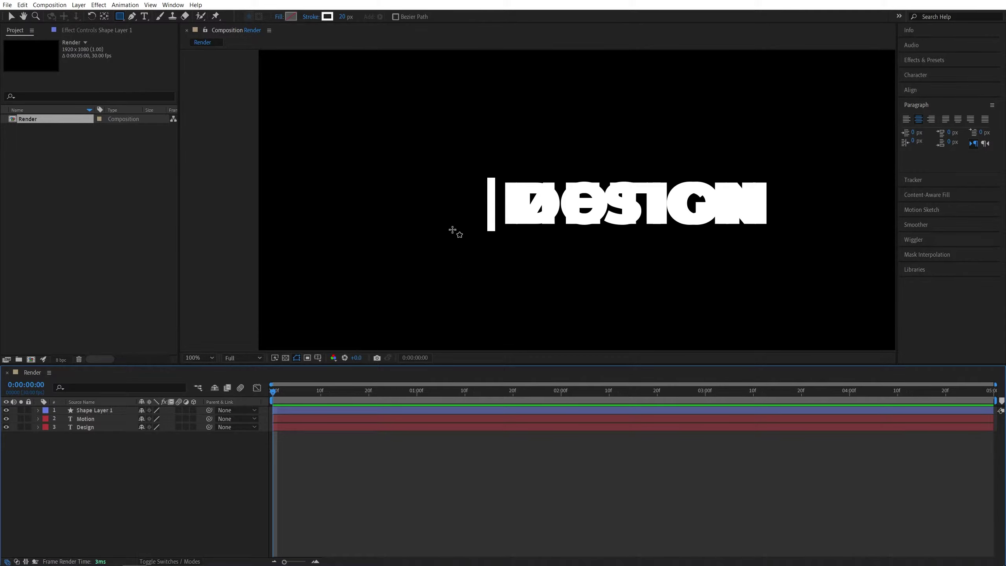
{"action": "double_click", "coordinate": [119, 16]}
{"action": "scroll", "coordinate": [442, 154], "scroll_direction": "down", "scroll_amount": 2}
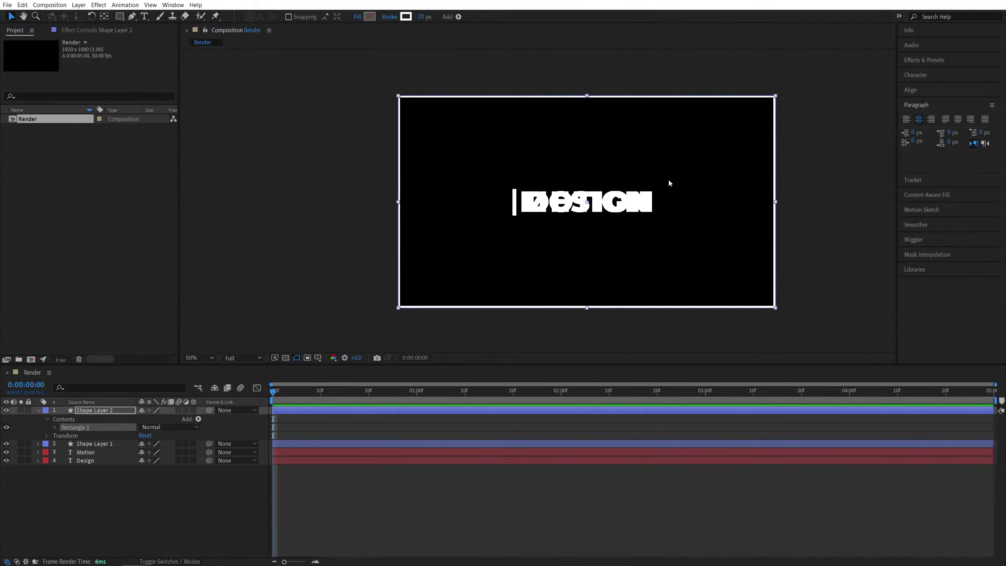
Step: Give the rectangle a solid light grey fill
{"action": "left_click", "coordinate": [357, 17]}
{"action": "left_click", "coordinate": [466, 254]}
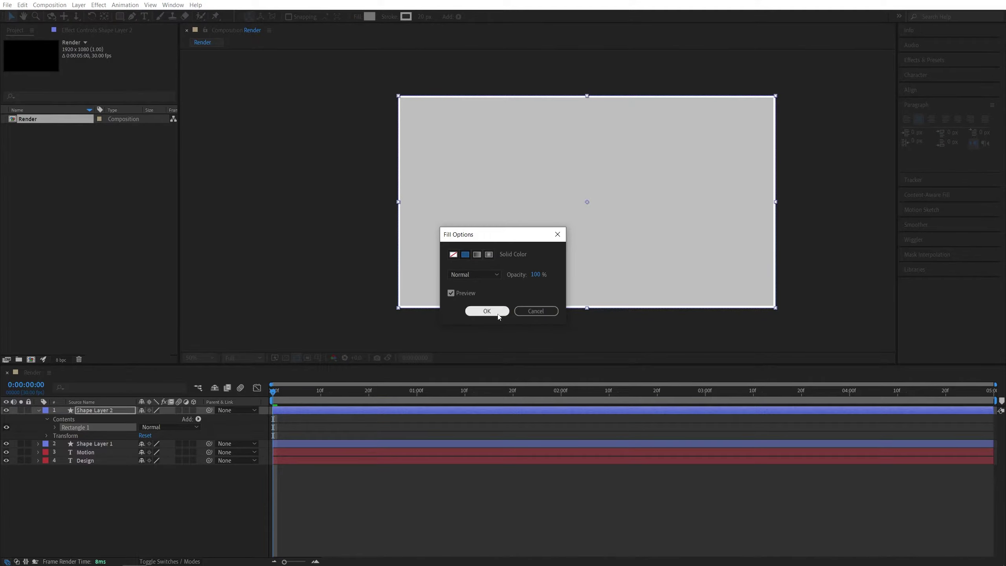
{"action": "left_click", "coordinate": [487, 311]}
{"action": "left_click", "coordinate": [369, 16]}
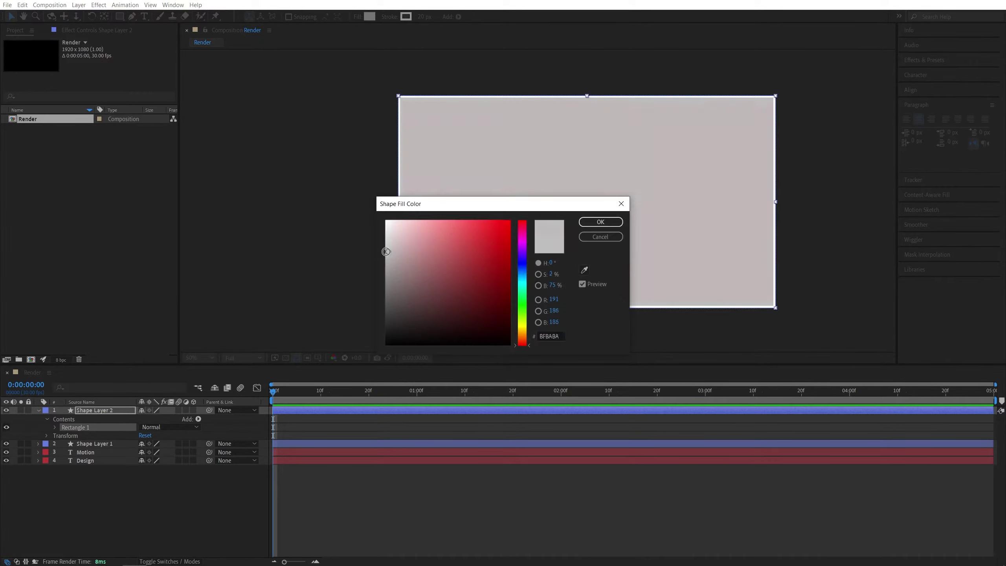
{"action": "left_click", "coordinate": [601, 222]}
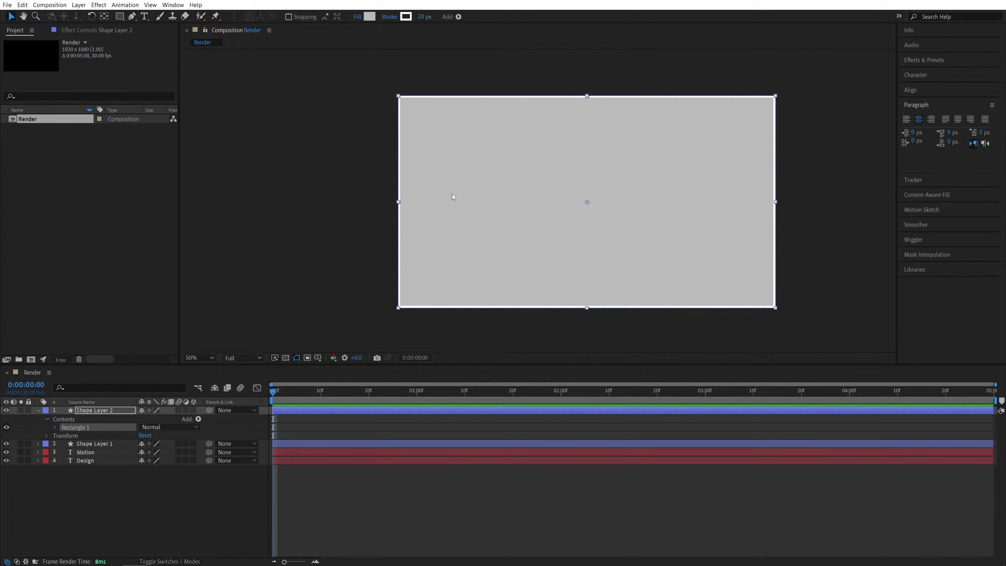
Step: Set the rectangle's stroke to None and select its layer with the Pan Behind tool
{"action": "left_click", "coordinate": [389, 18]}
{"action": "left_click", "coordinate": [453, 255]}
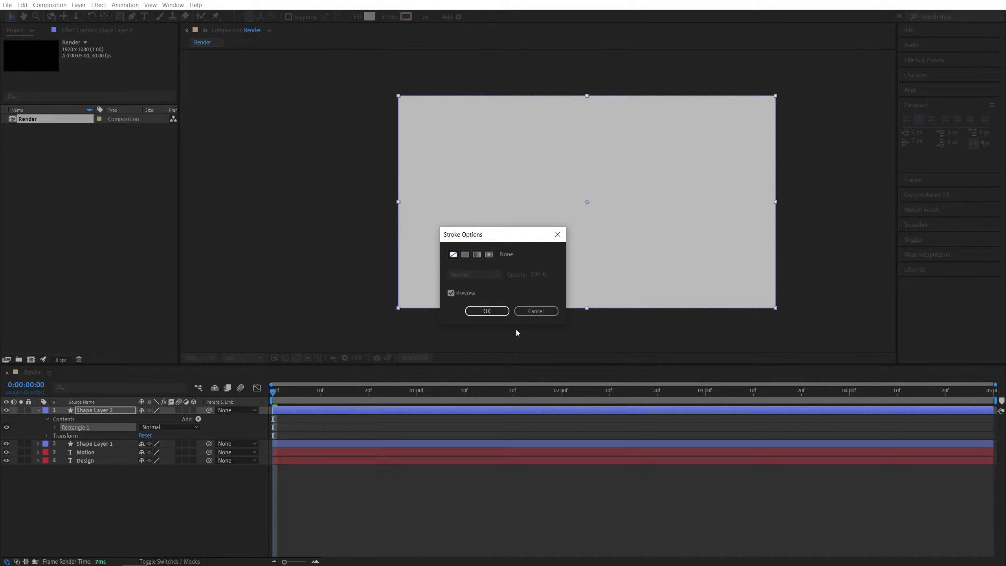
{"action": "left_click", "coordinate": [491, 311]}
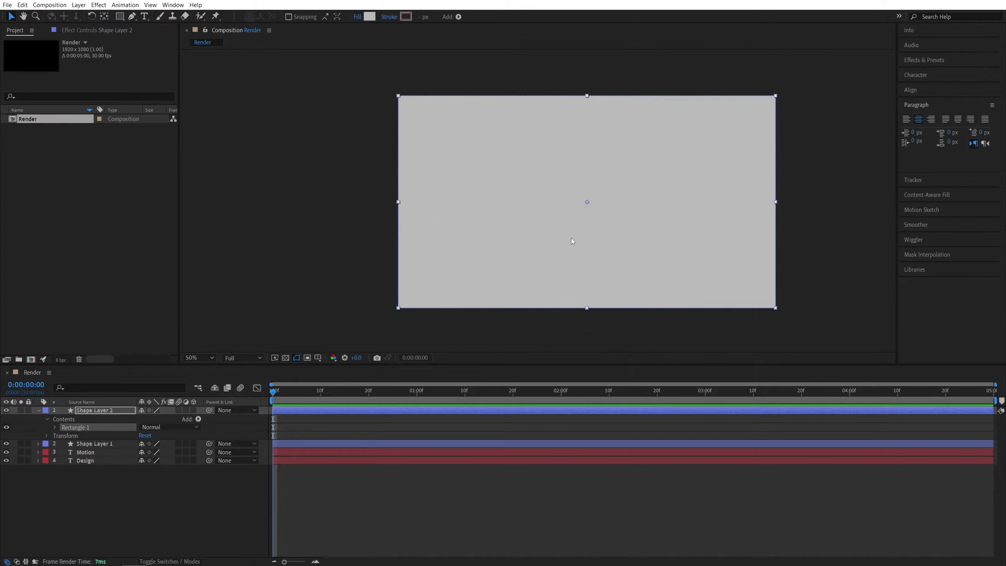
{"action": "left_click", "coordinate": [109, 18]}
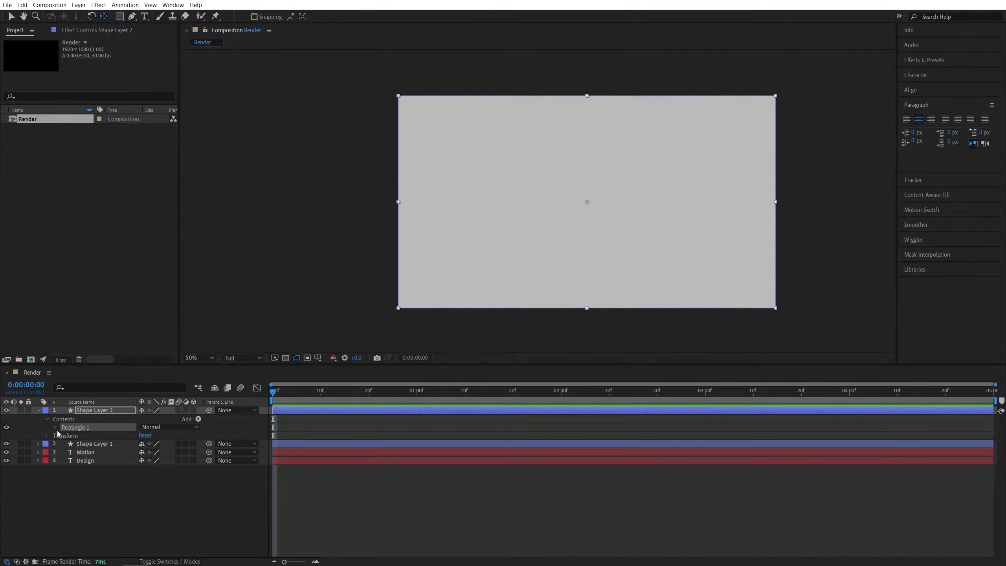
{"action": "left_click", "coordinate": [97, 411]}
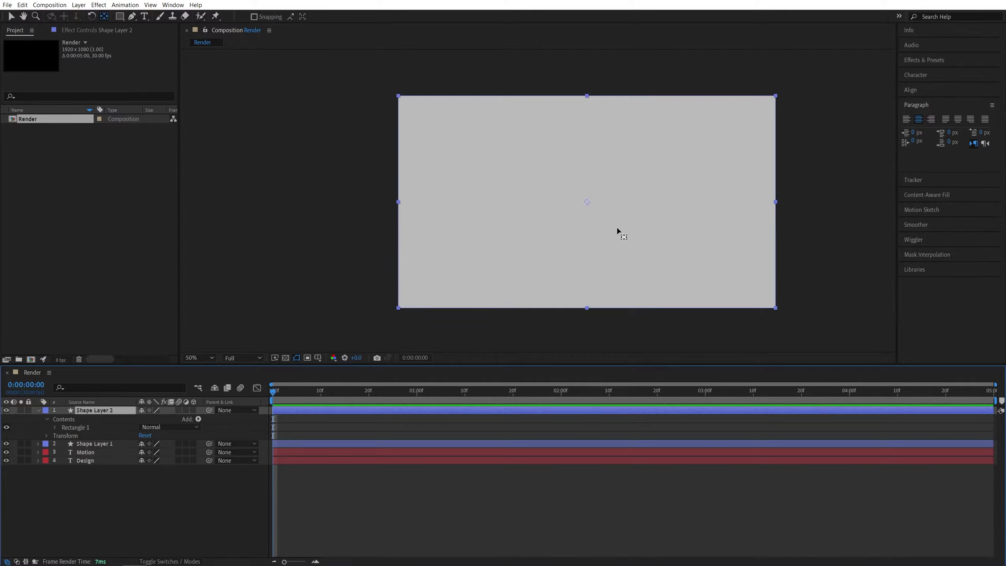
Step: Move the rectangle's anchor to its right edge and slide it left against the white line
{"action": "left_click", "coordinate": [586, 205]}
{"action": "left_click_drag", "start_coordinate": [586, 204], "coordinate": [774, 202]}
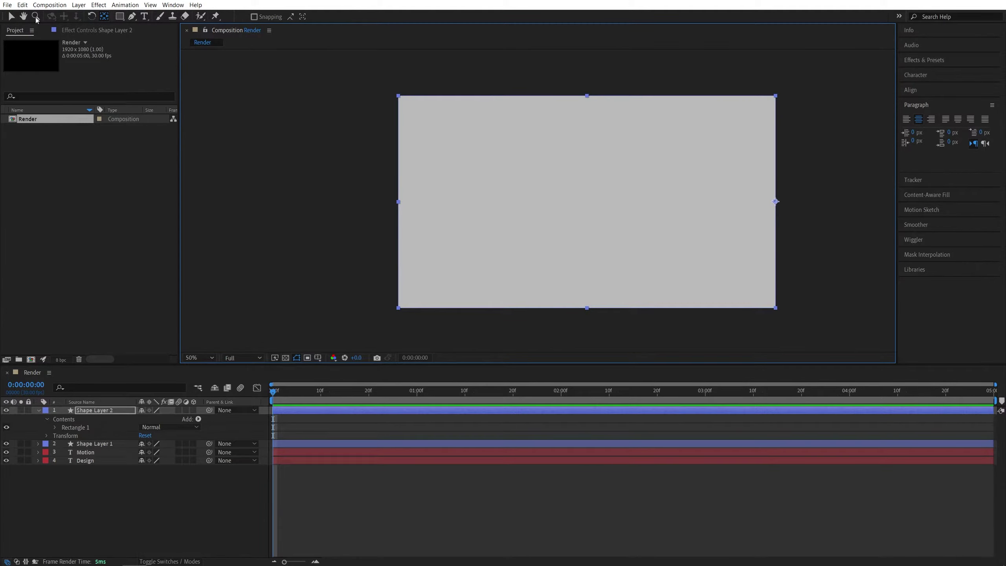
{"action": "left_click", "coordinate": [10, 17]}
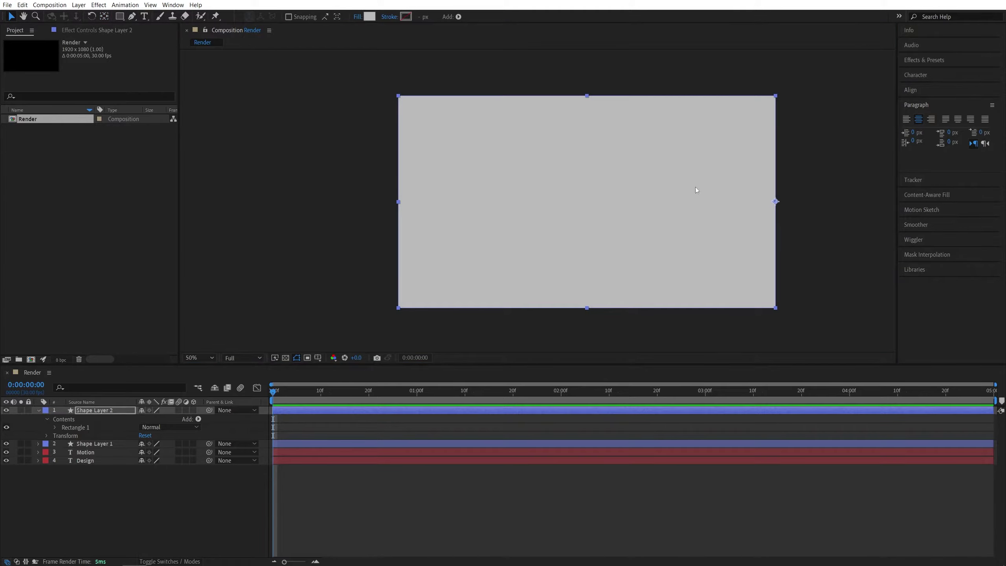
{"action": "left_click_drag", "start_coordinate": [741, 201], "coordinate": [513, 213]}
{"action": "key", "text": "period"}
{"action": "key", "text": "period"}
{"action": "key", "text": "period"}
{"action": "key", "text": "period"}
{"action": "left_click_drag", "start_coordinate": [342, 229], "coordinate": [396, 239]}
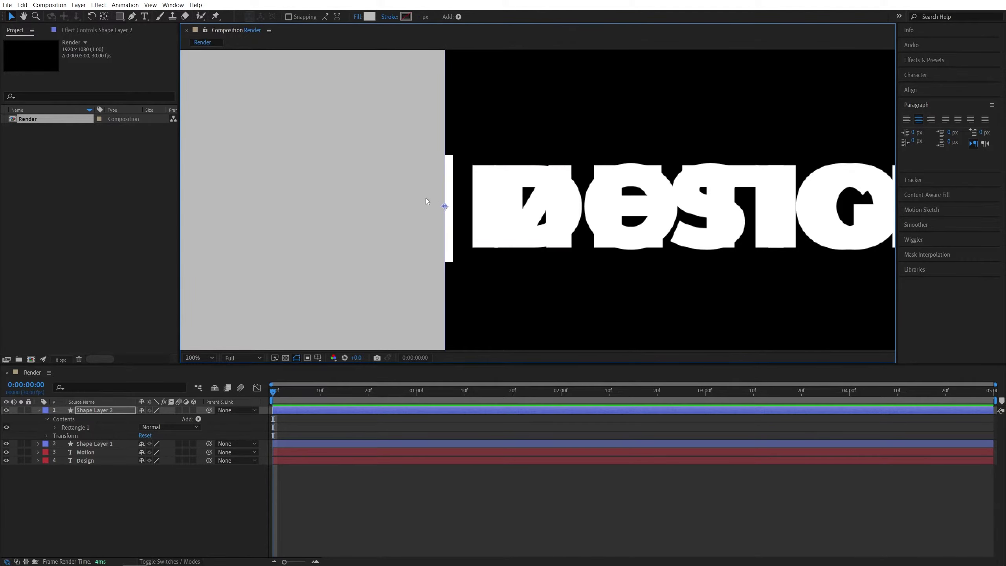
Step: Rename the rectangle layer 'Mask' and Shape Layer 1 'Line'
{"action": "left_click", "coordinate": [95, 415]}
{"action": "key", "text": "Return"}
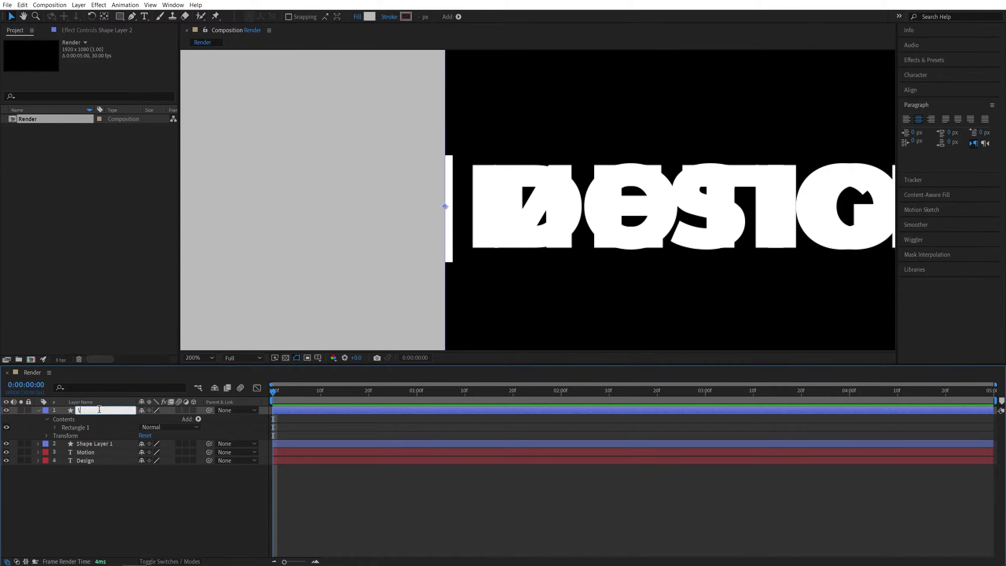
{"action": "type", "text": "Mask"}
{"action": "left_click", "coordinate": [99, 442]}
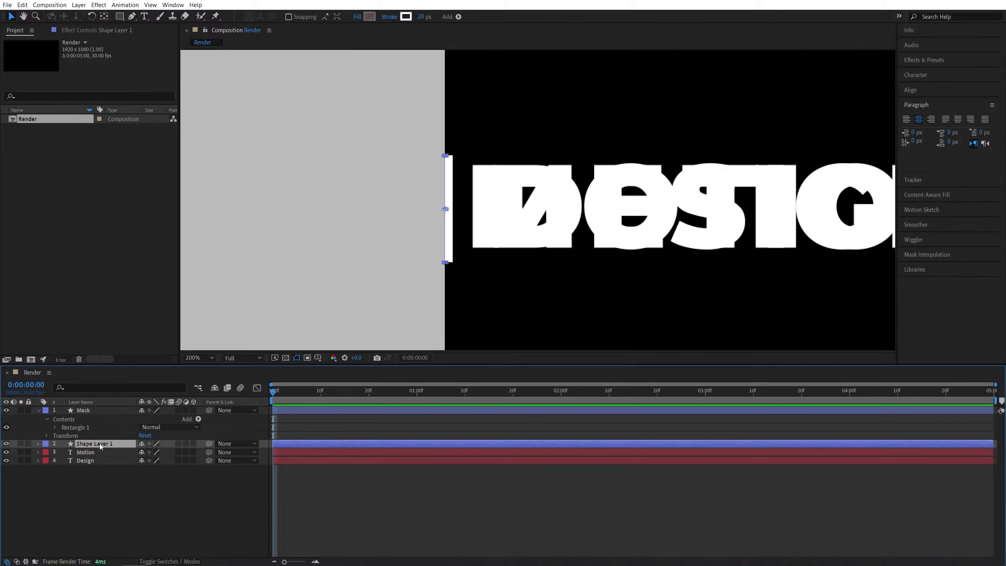
{"action": "key", "text": "Return"}
{"action": "type", "text": "Line"}
{"action": "key", "text": "Return"}
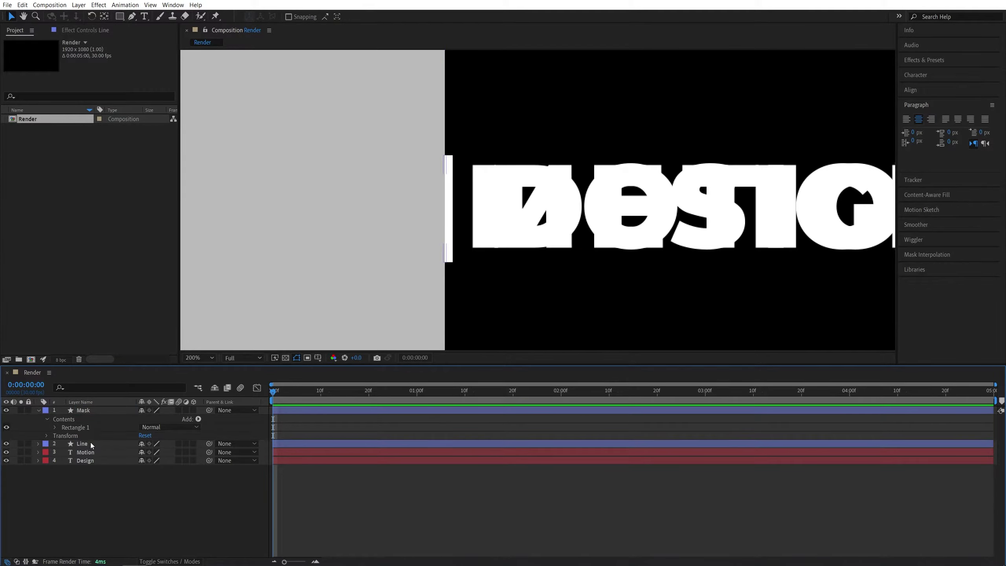
Step: Move Line above Mask and show Position for both layers
{"action": "left_click_drag", "start_coordinate": [92, 444], "coordinate": [90, 410]}
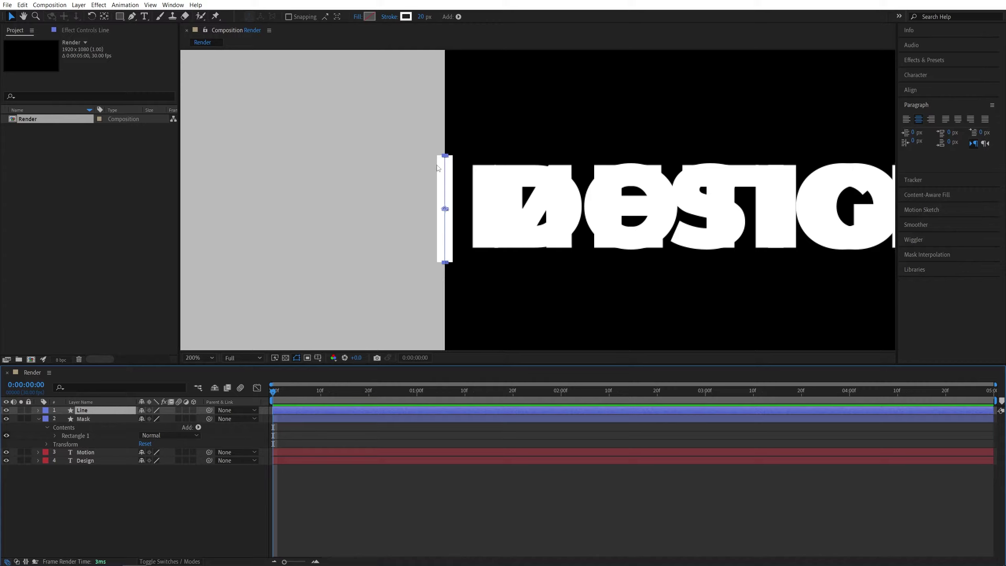
{"action": "left_click", "coordinate": [179, 485]}
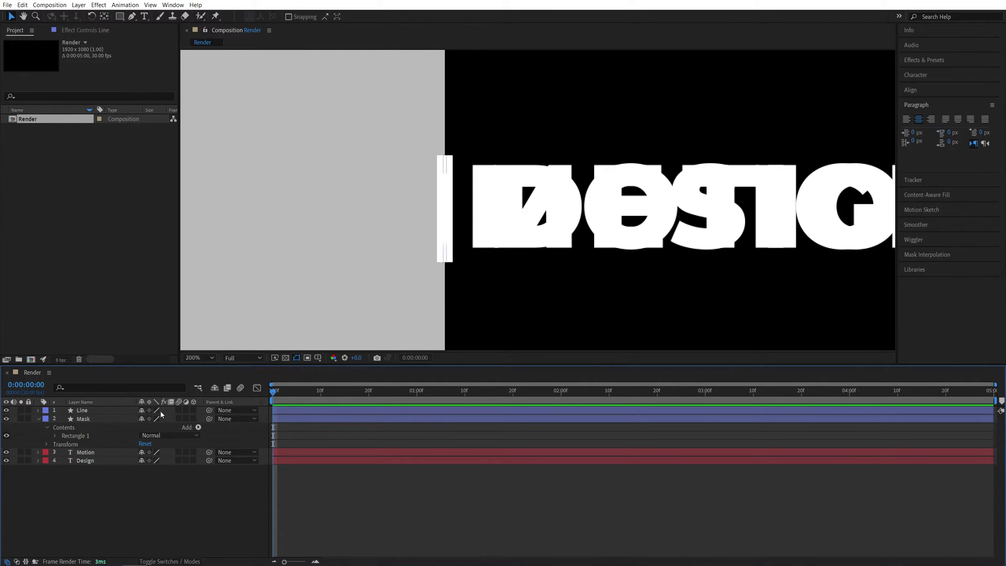
{"action": "left_click", "coordinate": [83, 411]}
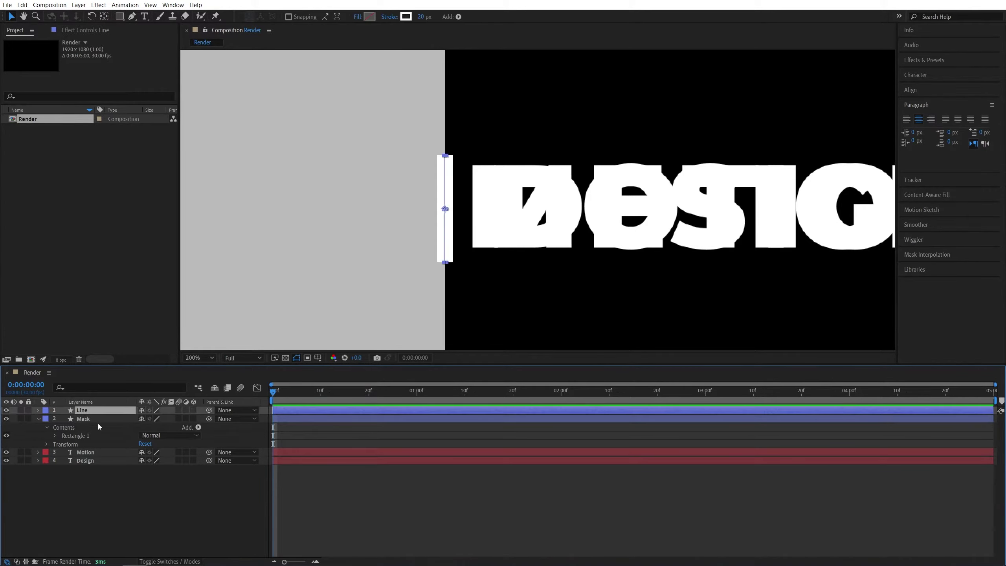
{"action": "left_click", "coordinate": [88, 420], "text": "ctrl"}
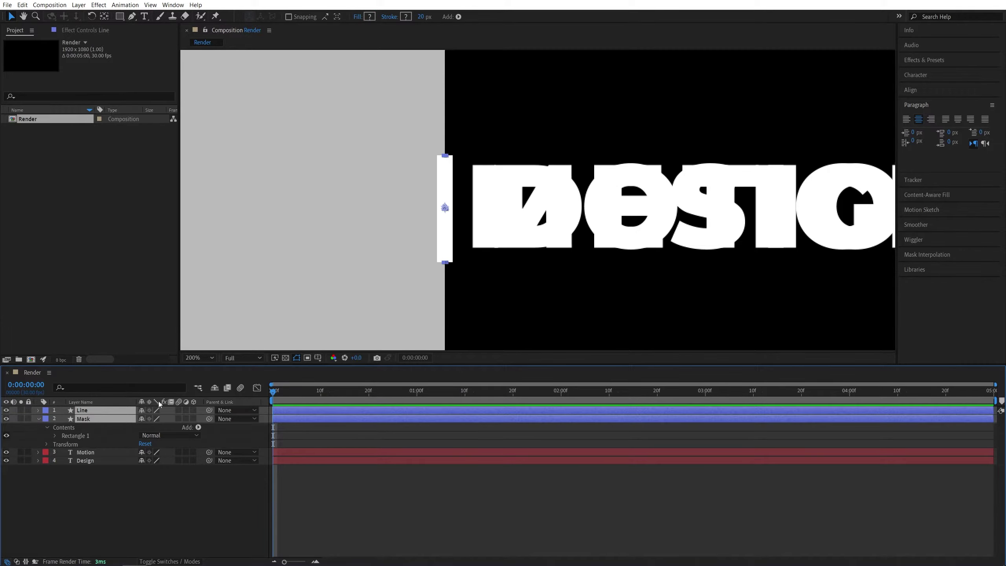
{"action": "key", "text": "p"}
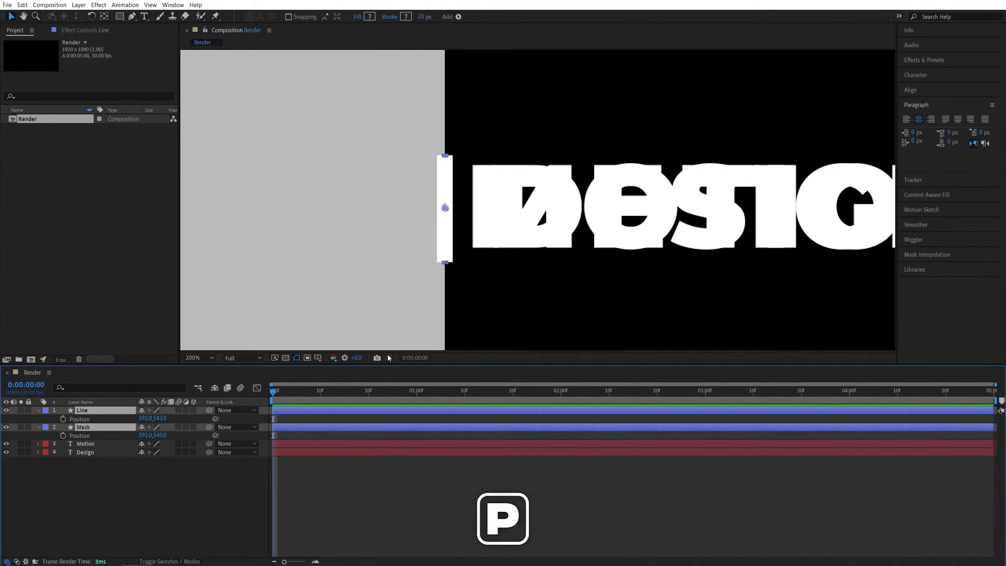
Step: Add an expression pick-whipping Mask's Position to Line's Position
{"action": "key", "text": "alt"}
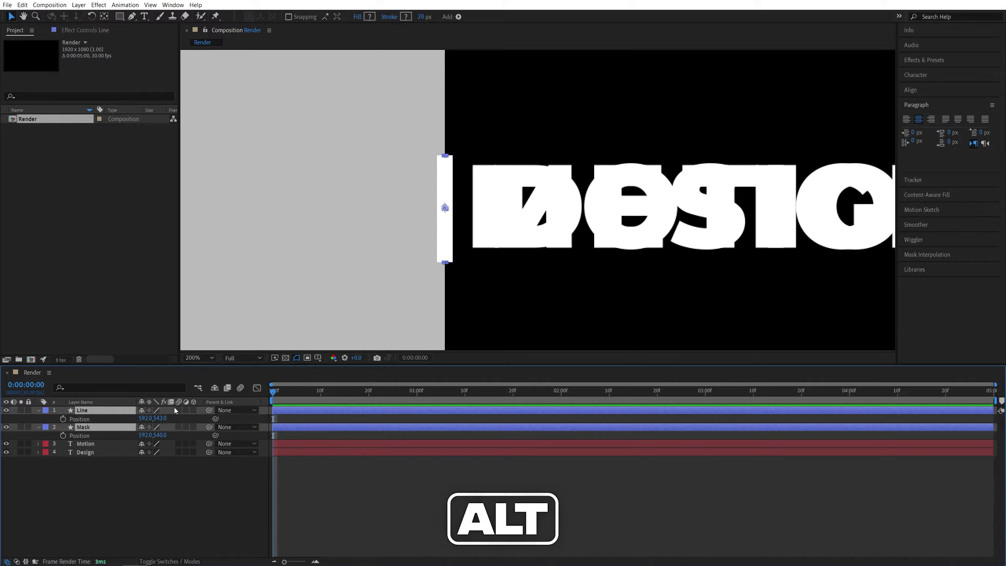
{"action": "left_click", "coordinate": [63, 436], "text": "alt"}
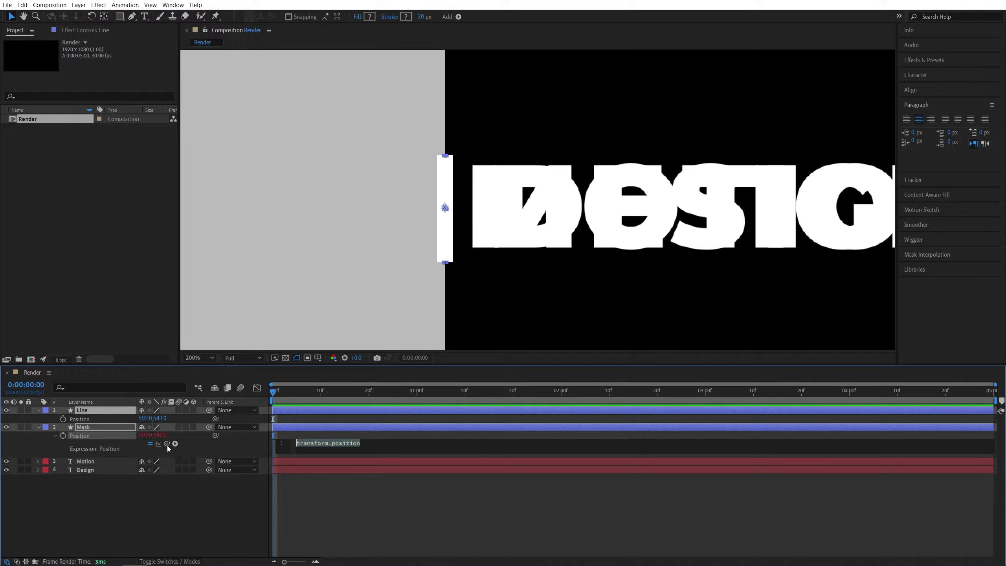
{"action": "left_click_drag", "start_coordinate": [166, 443], "coordinate": [91, 425]}
{"action": "left_click", "coordinate": [149, 522]}
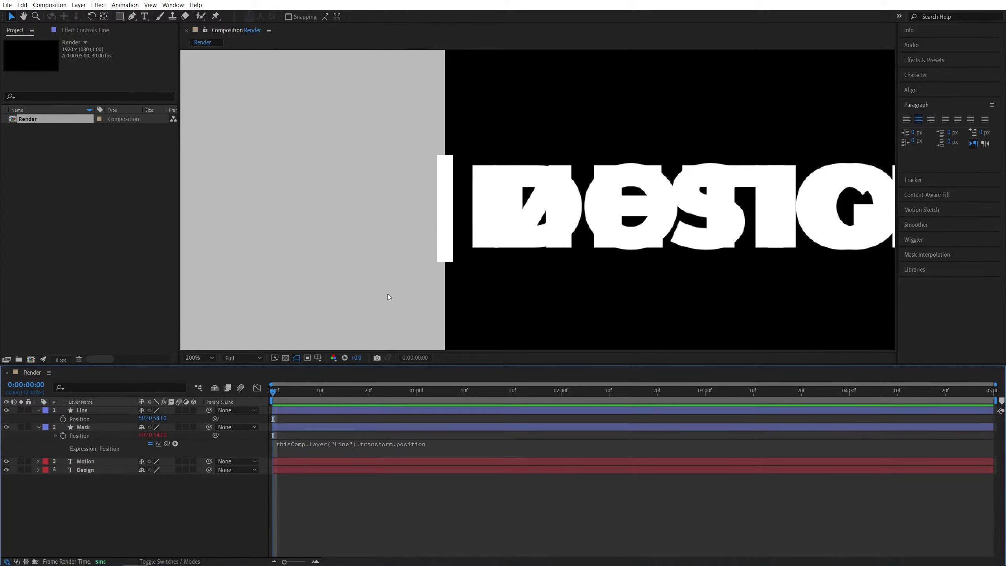
{"action": "scroll", "coordinate": [389, 293], "scroll_direction": "down", "scroll_amount": 4}
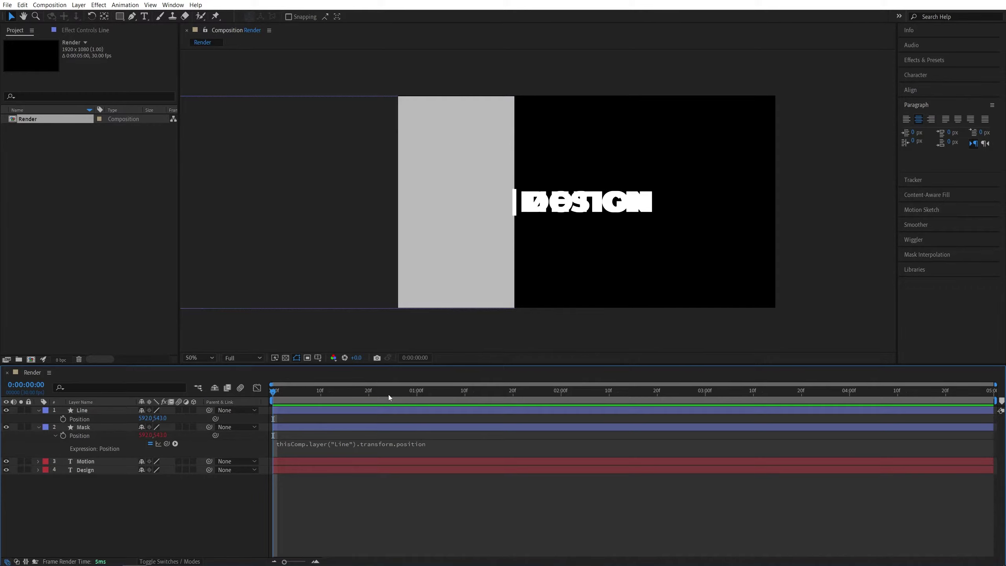
Step: Test the link by dragging Line right, then undo the move
{"action": "left_click", "coordinate": [92, 429]}
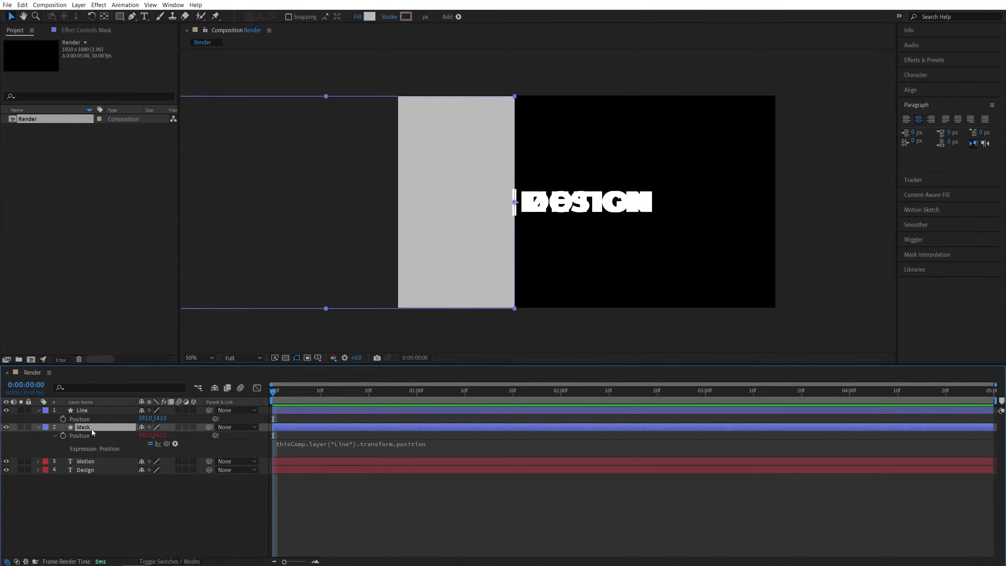
{"action": "left_click", "coordinate": [85, 410]}
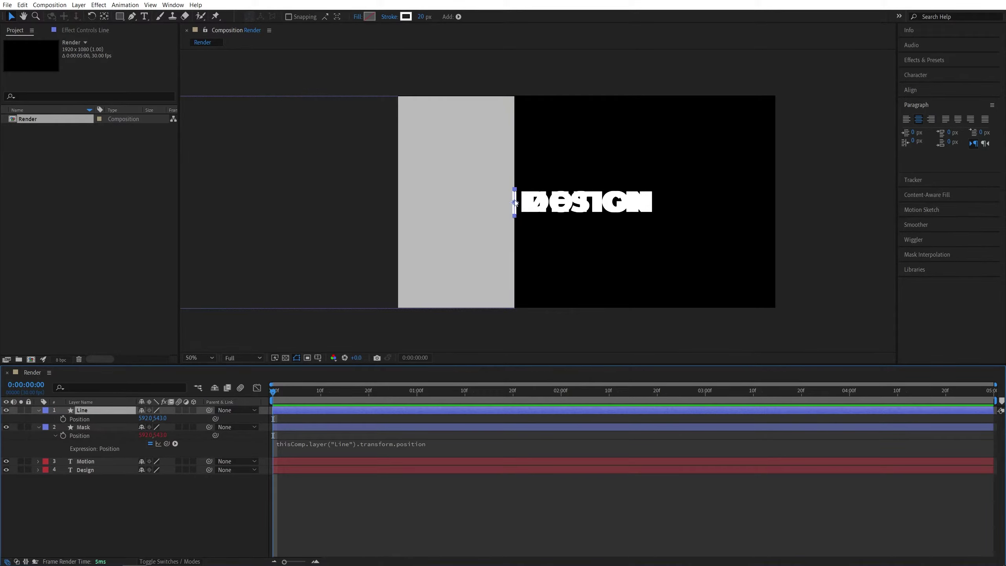
{"action": "left_click_drag", "start_coordinate": [522, 204], "coordinate": [600, 208]}
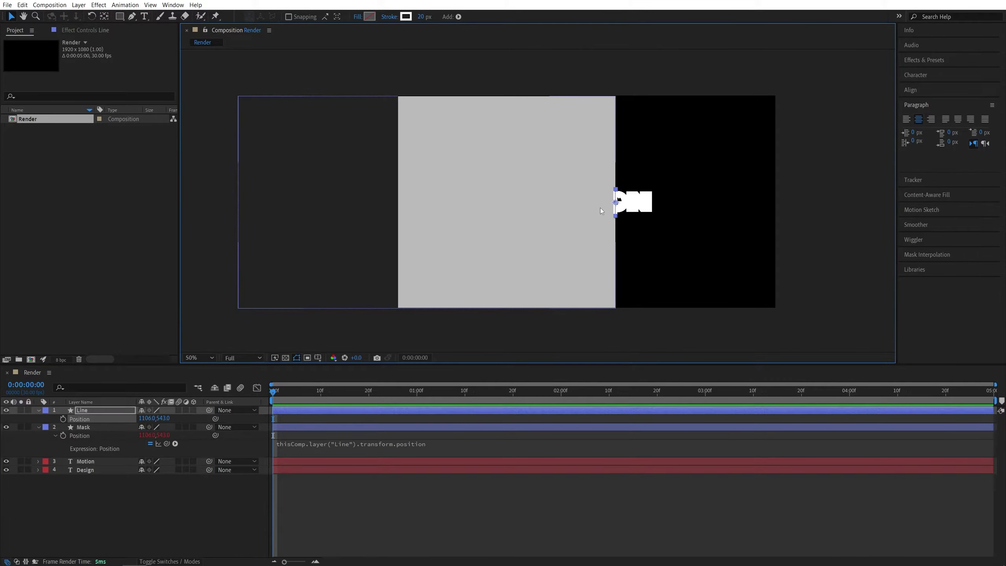
{"action": "key", "text": "ctrl+z"}
{"action": "left_click", "coordinate": [183, 511]}
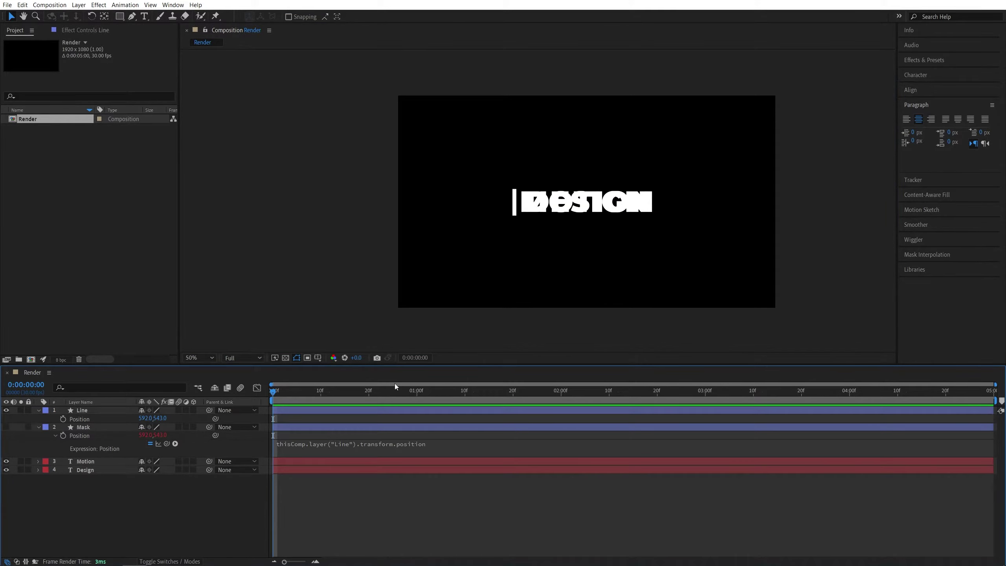
Step: Apply Set Matte to the Motion layer, hide Design, and take the matte from 2. Mask
{"action": "left_click", "coordinate": [916, 61]}
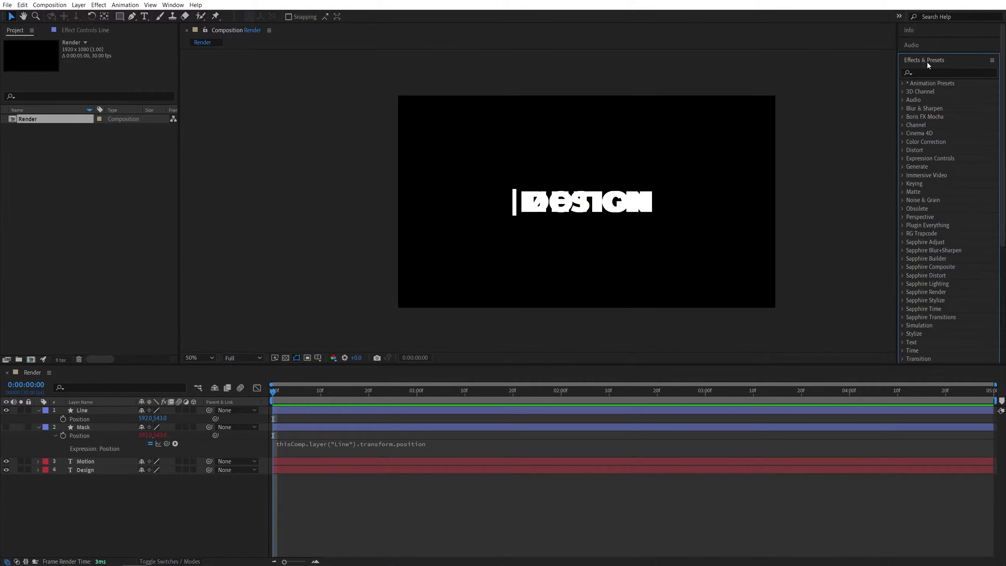
{"action": "left_click", "coordinate": [950, 74]}
{"action": "type", "text": "set "}
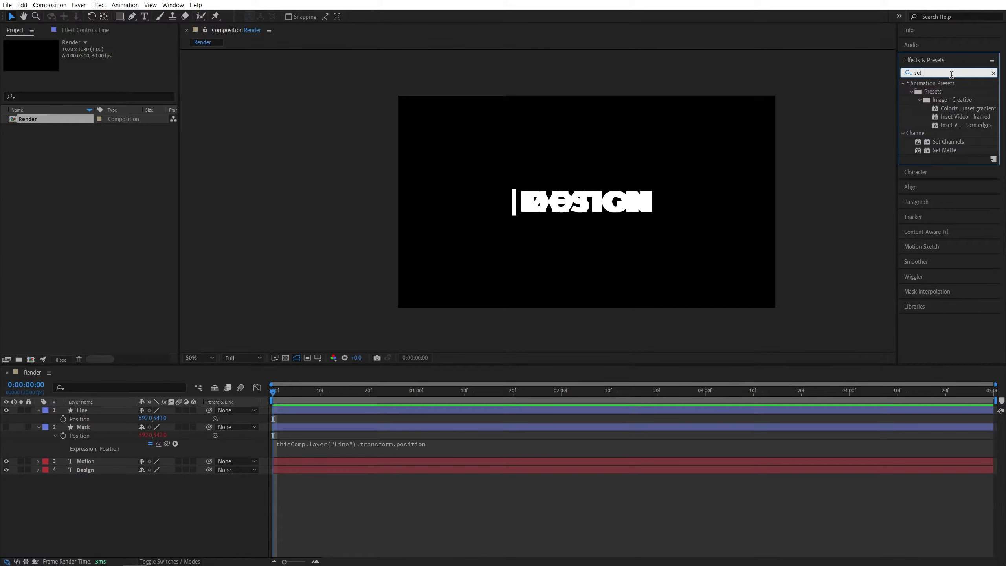
{"action": "type", "text": "matte"}
{"action": "left_click_drag", "start_coordinate": [944, 91], "coordinate": [97, 462]}
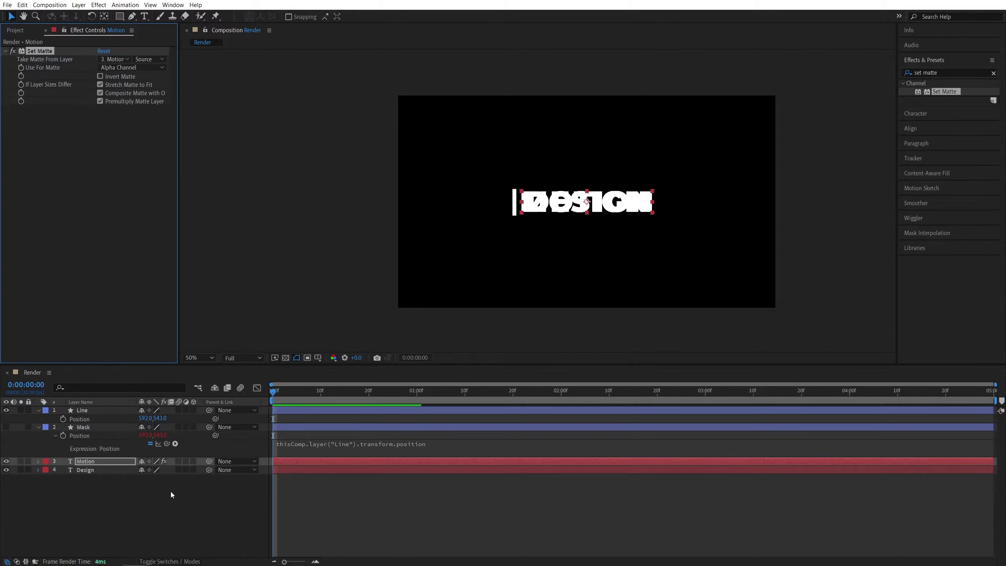
{"action": "left_click", "coordinate": [6, 470]}
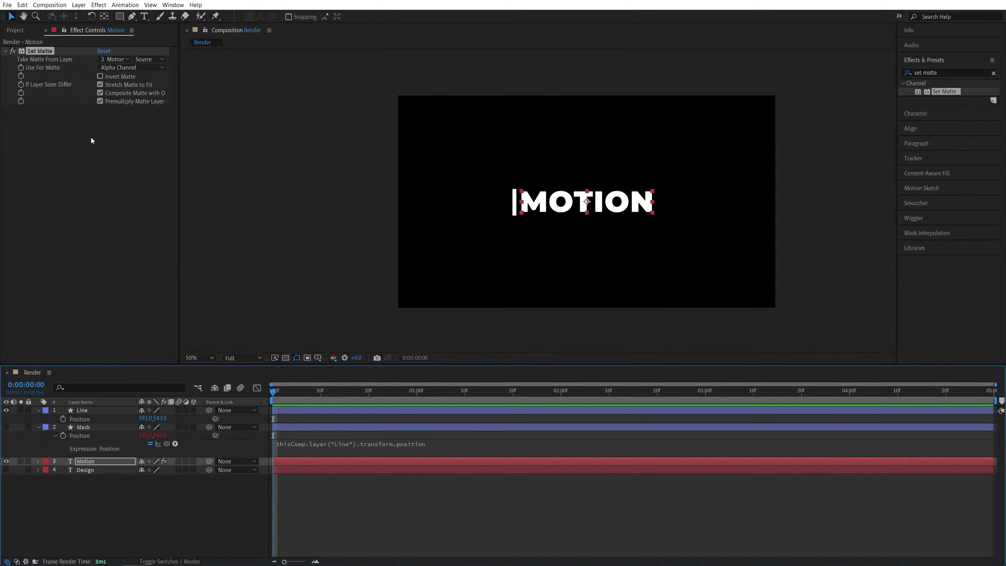
{"action": "left_click", "coordinate": [110, 128]}
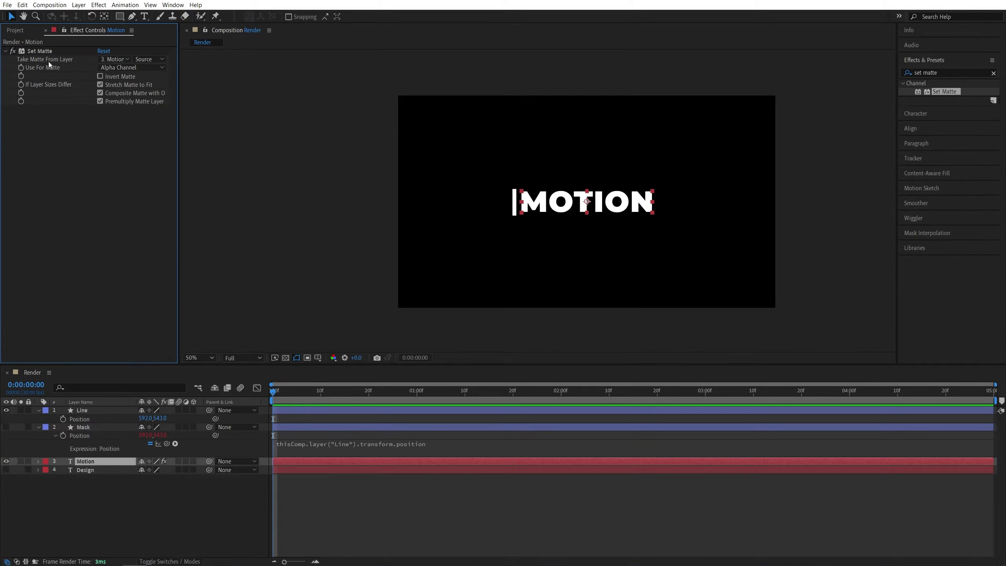
{"action": "left_click", "coordinate": [120, 58]}
{"action": "left_click", "coordinate": [123, 90]}
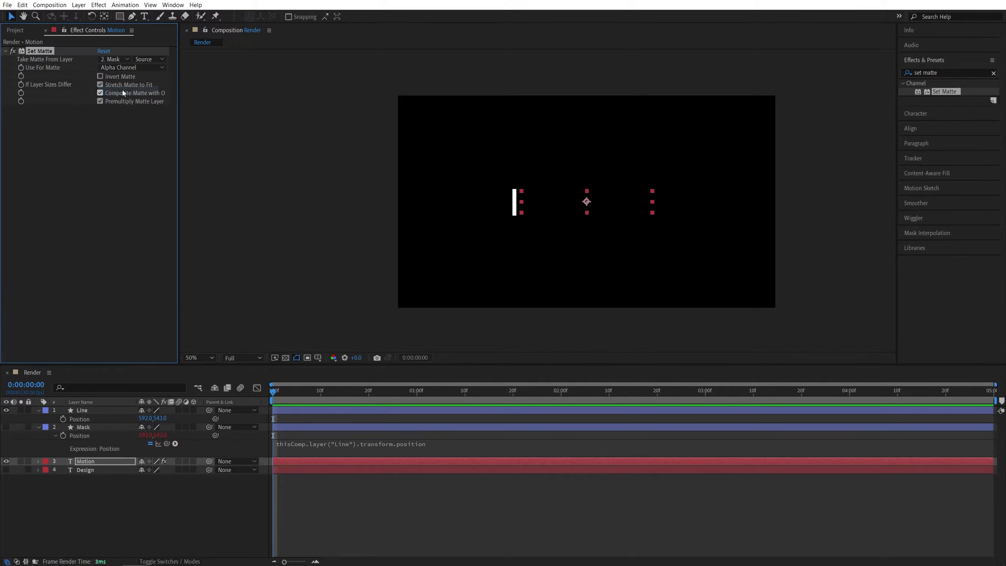
Step: Test the reveal by sliding the line right, then undo the move and reselect Motion
{"action": "left_click", "coordinate": [231, 508]}
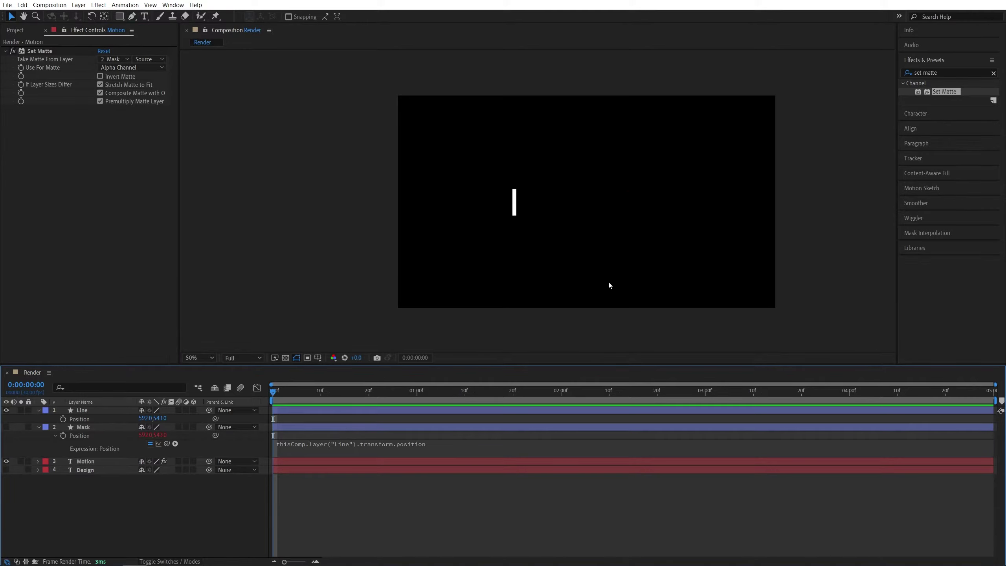
{"action": "left_click", "coordinate": [87, 410]}
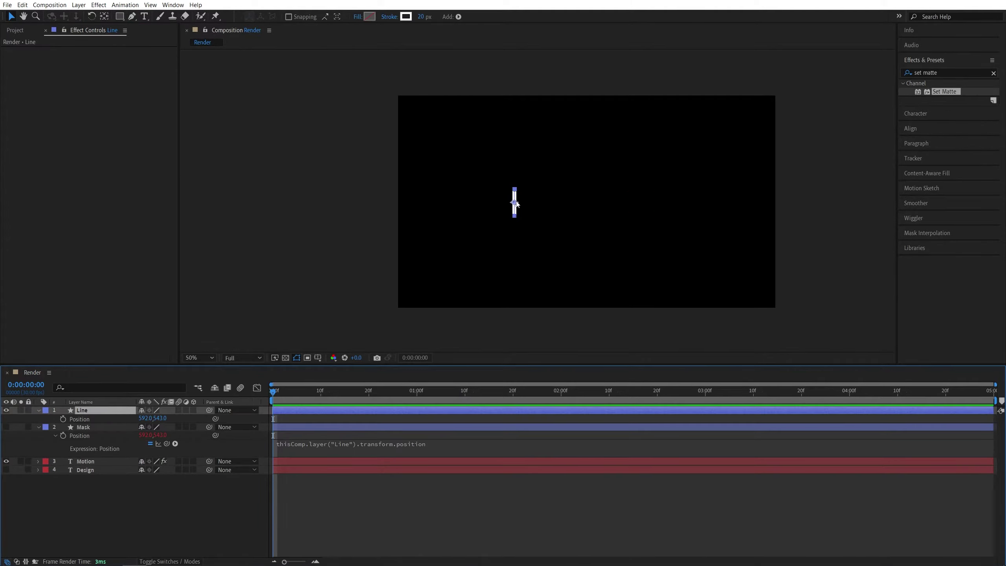
{"action": "left_click_drag", "start_coordinate": [519, 202], "coordinate": [630, 207]}
{"action": "key", "text": "ctrl+z"}
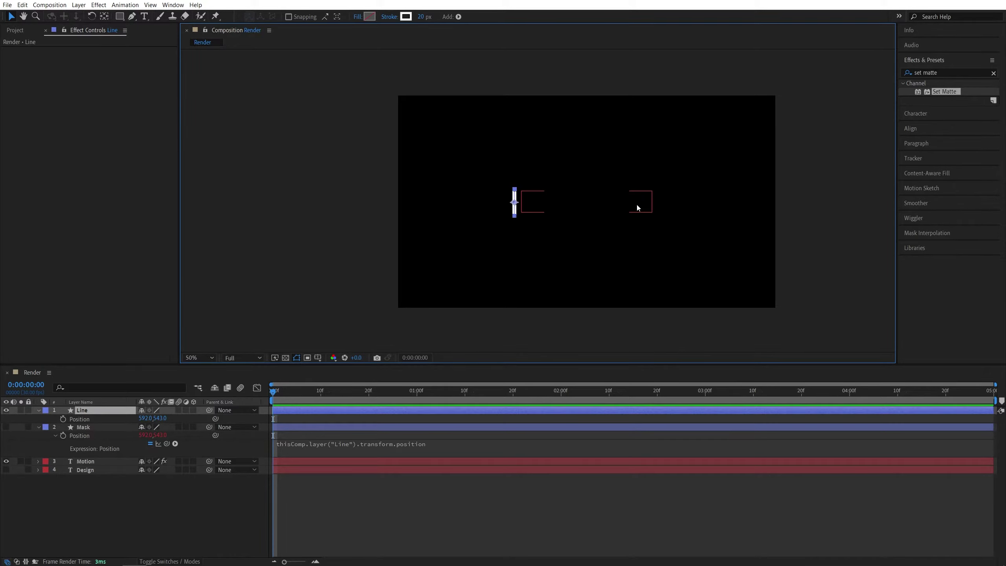
{"action": "left_click", "coordinate": [82, 463]}
Step: Copy Motion's Set Matte onto the Design layer and turn on Invert Matte
{"action": "left_click", "coordinate": [35, 51]}
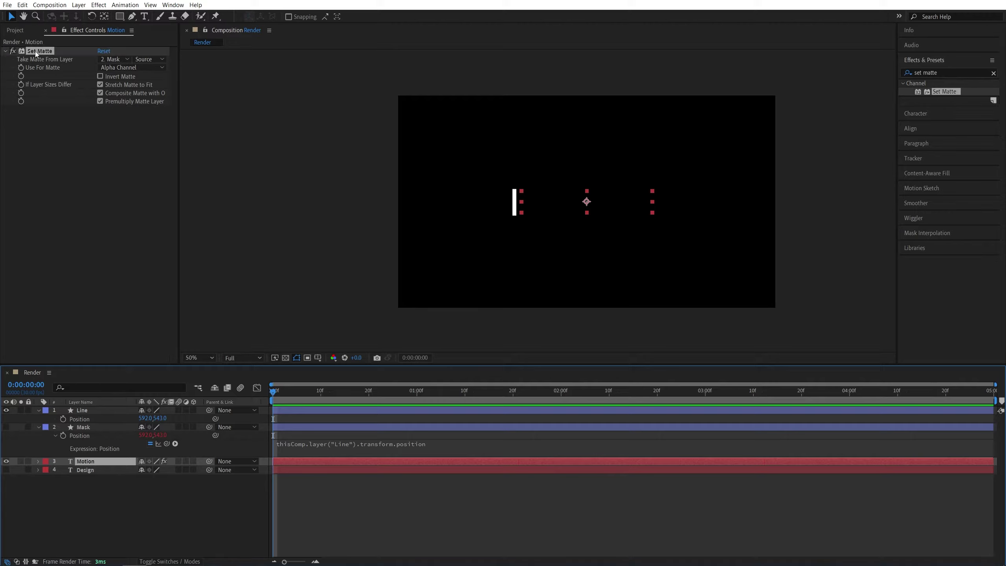
{"action": "key", "text": "ctrl+c"}
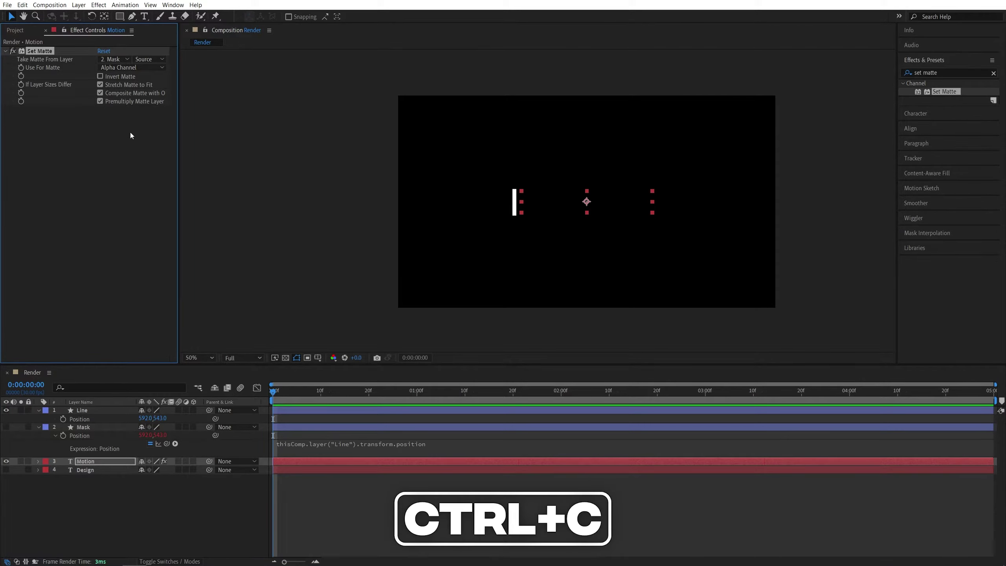
{"action": "left_click", "coordinate": [89, 470]}
{"action": "key", "text": "ctrl+v"}
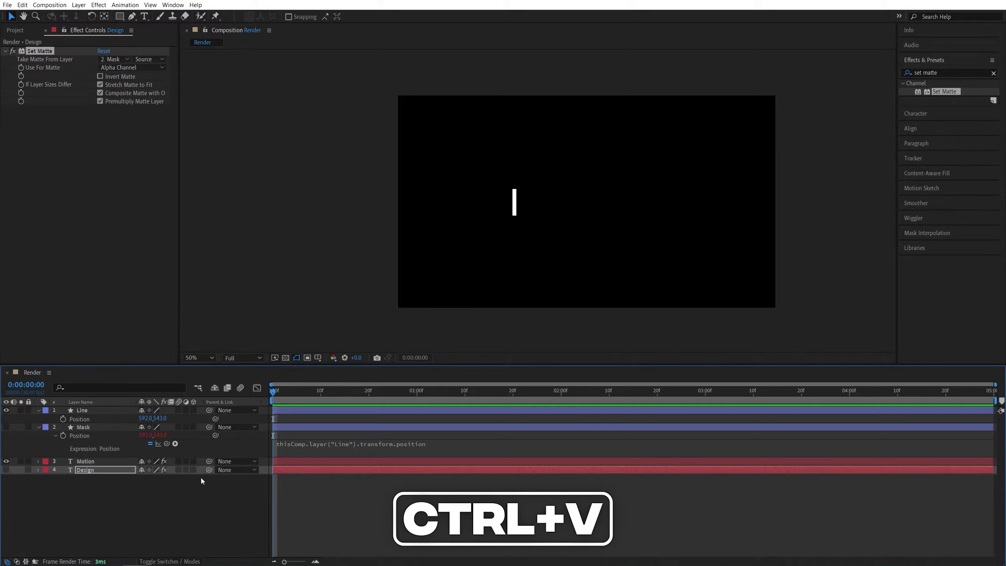
{"action": "left_click", "coordinate": [101, 77]}
{"action": "left_click", "coordinate": [271, 452]}
{"action": "mouse_move", "coordinate": [274, 392]}
{"action": "left_mouse_down"}
{"action": "mouse_move", "coordinate": [314, 390]}
{"action": "mouse_move", "coordinate": [283, 391]}
{"action": "left_mouse_up"}
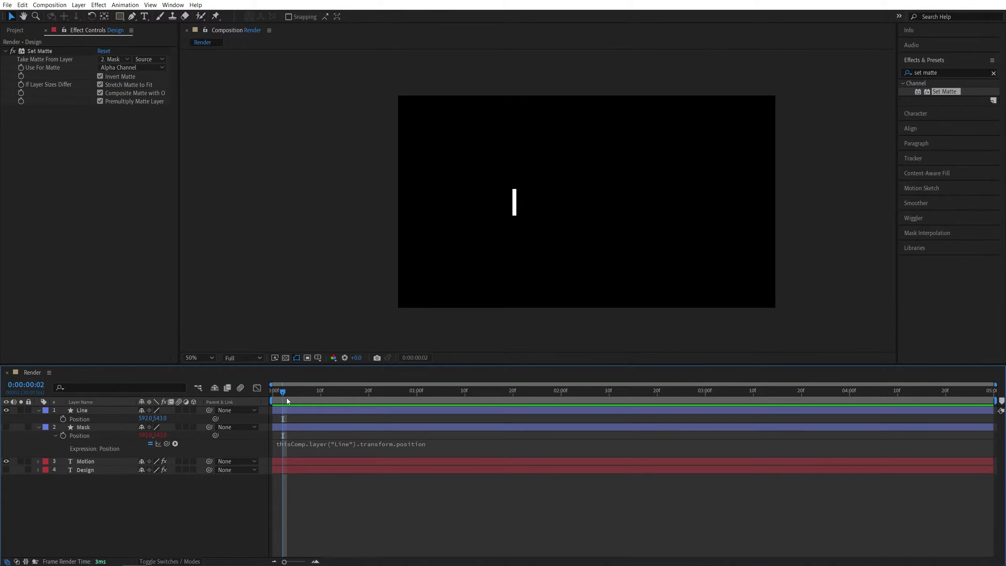
Step: Add a Trim Paths operation to the Line shape and expand its settings
{"action": "left_click", "coordinate": [39, 411]}
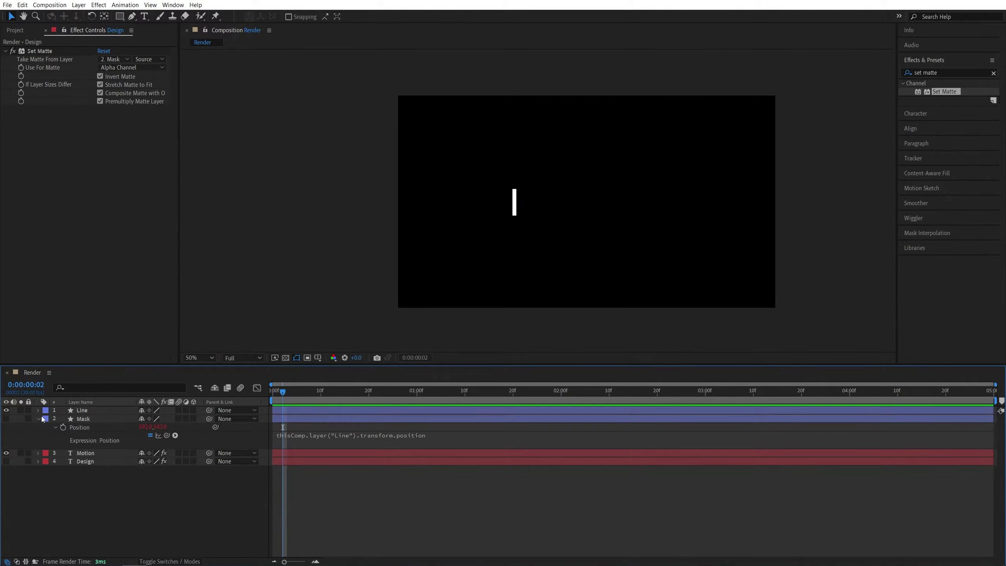
{"action": "left_click", "coordinate": [39, 411]}
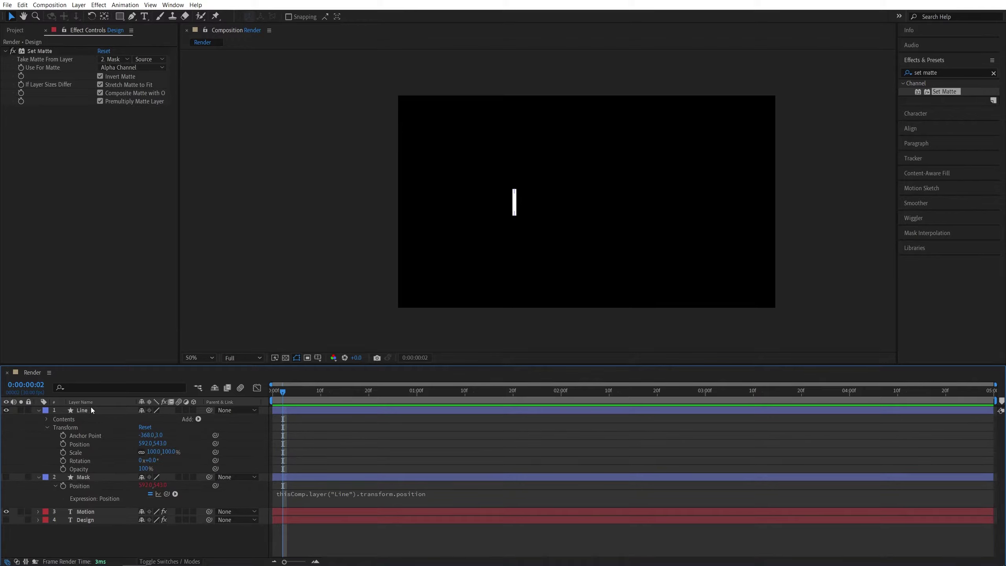
{"action": "left_click", "coordinate": [198, 419]}
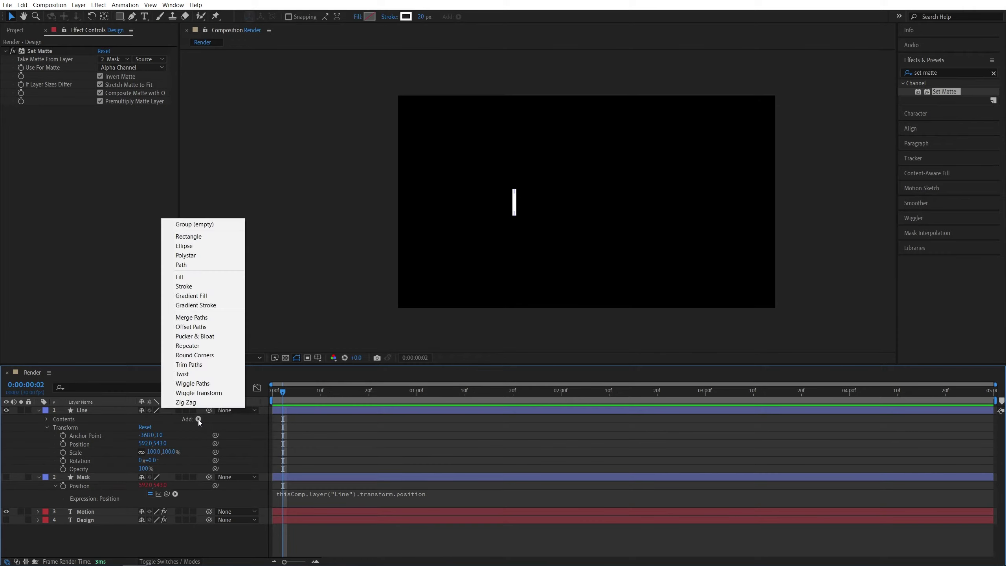
{"action": "left_click", "coordinate": [179, 365]}
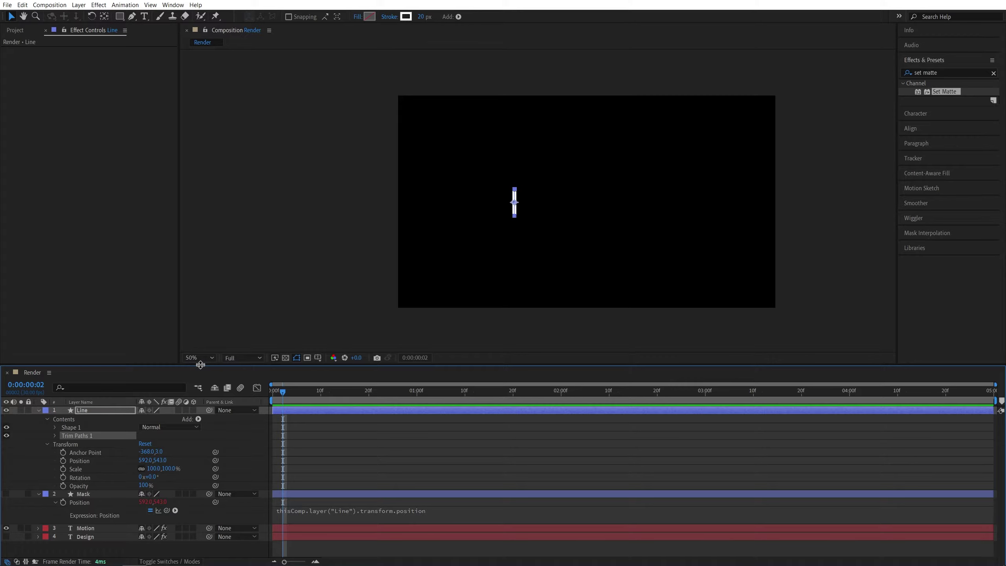
{"action": "left_click", "coordinate": [55, 436]}
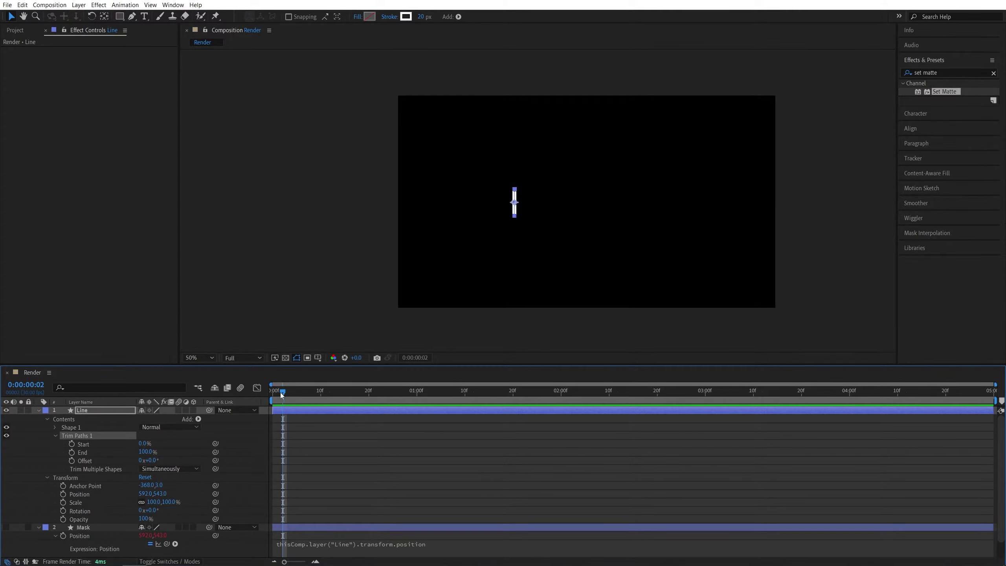
Step: At frame 0, set Trim Paths Start and End to 50% and keyframe both
{"action": "mouse_move", "coordinate": [282, 391]}
{"action": "left_mouse_down"}
{"action": "mouse_move", "coordinate": [263, 400]}
{"action": "mouse_move", "coordinate": [272, 395]}
{"action": "left_mouse_up"}
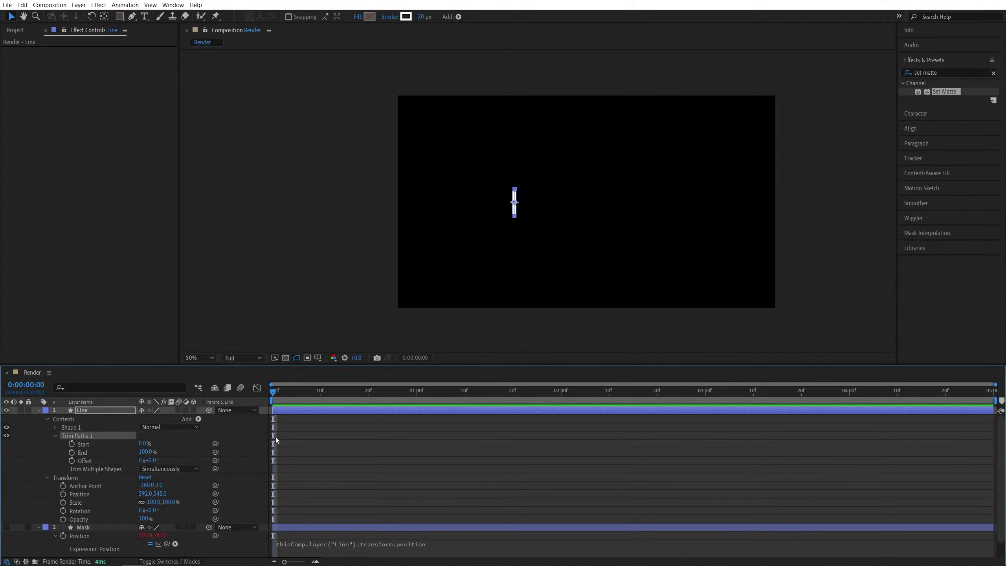
{"action": "left_click", "coordinate": [144, 443]}
{"action": "type", "text": "50"}
{"action": "key", "text": "Tab"}
{"action": "type", "text": "50"}
{"action": "key", "text": "Return"}
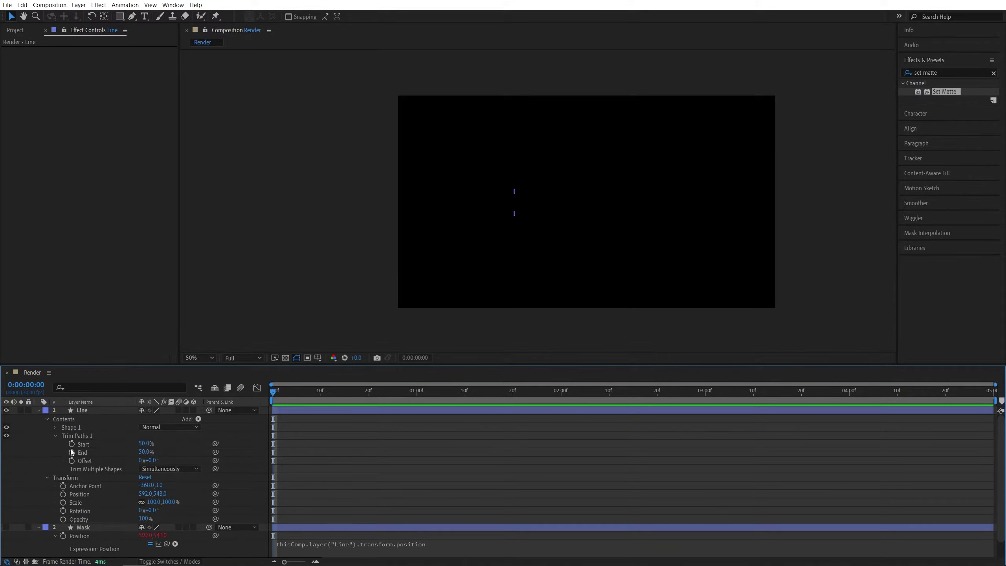
{"action": "left_click", "coordinate": [71, 444]}
{"action": "left_click", "coordinate": [72, 452]}
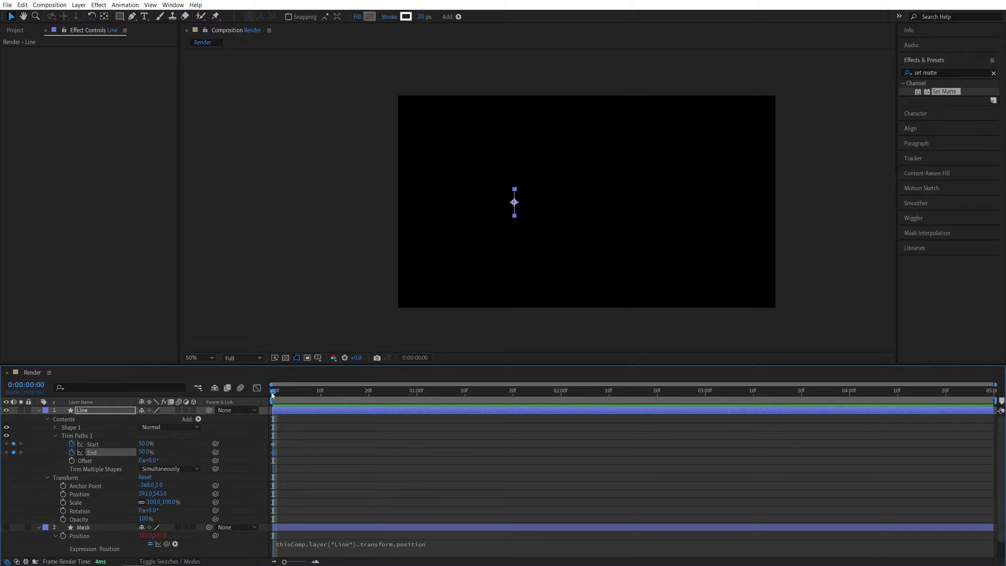
Step: At frame 15, set Trim Paths Start to 100% and End to 0%
{"action": "left_click_drag", "start_coordinate": [272, 392], "coordinate": [345, 402]}
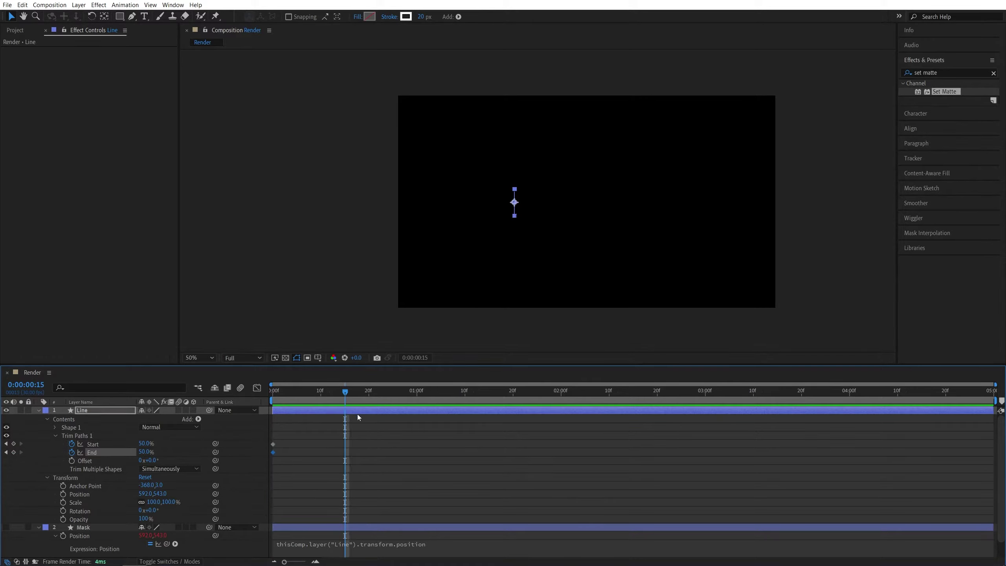
{"action": "left_click", "coordinate": [177, 440]}
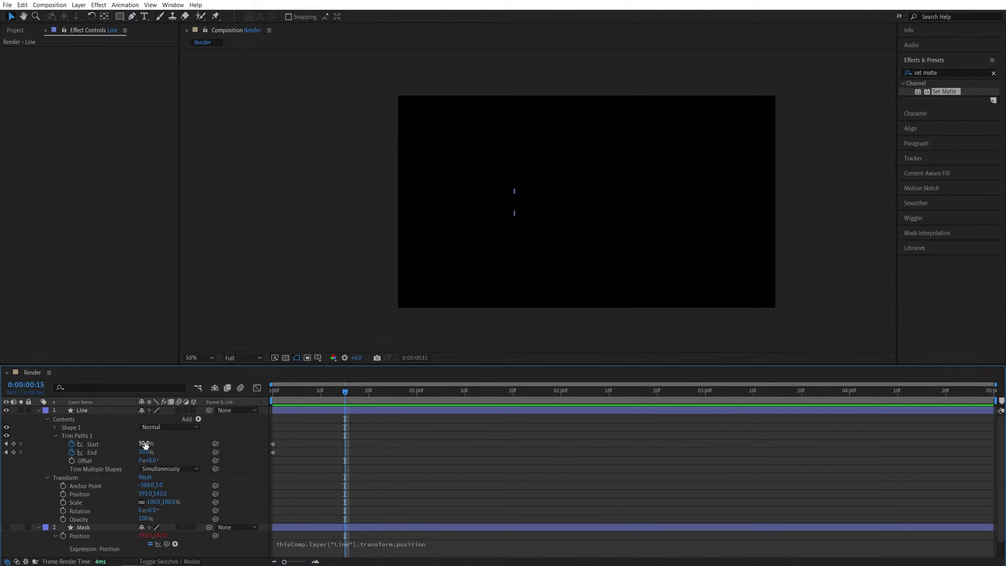
{"action": "left_click_drag", "start_coordinate": [145, 445], "coordinate": [222, 445]}
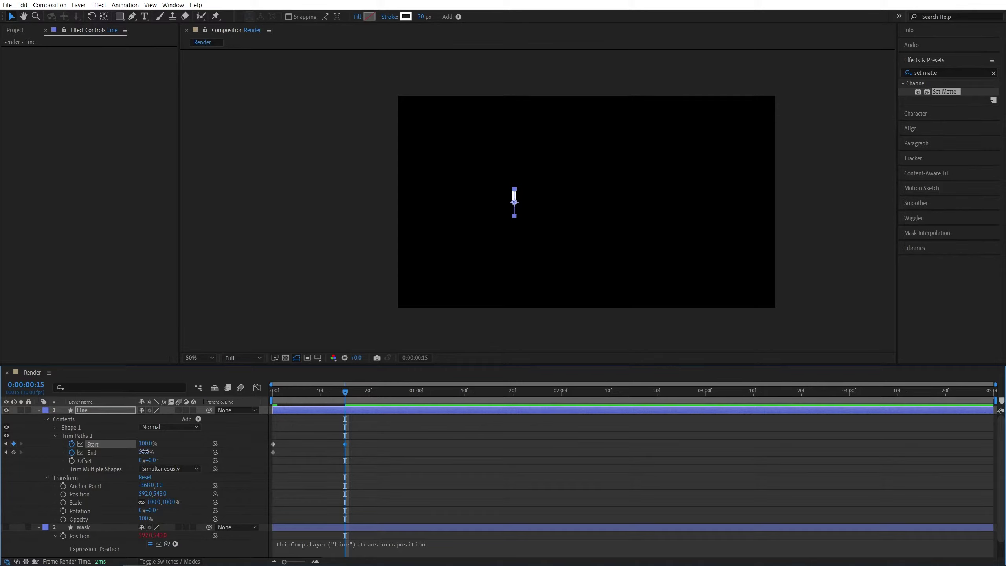
{"action": "left_click_drag", "start_coordinate": [143, 452], "coordinate": [63, 455]}
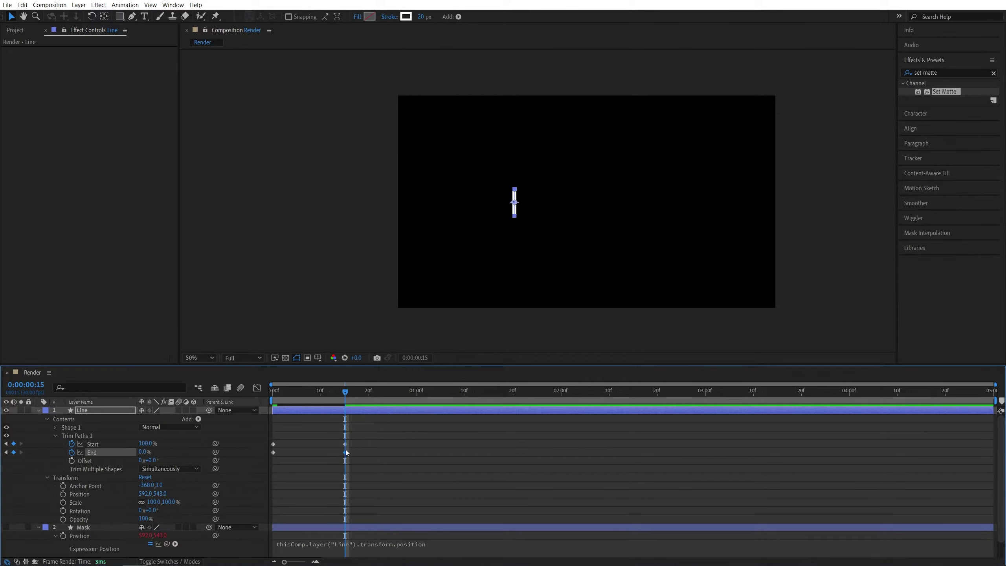
Step: Keyframe the line's Position sliding right by 1:15, then back to its start at 2:15
{"action": "left_click", "coordinate": [63, 494]}
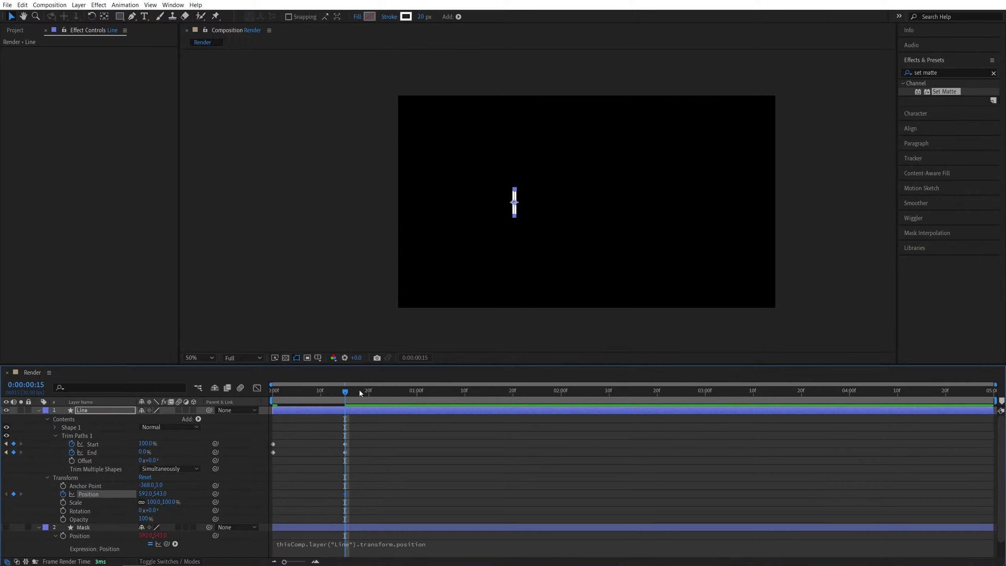
{"action": "key", "text": "shift+Page_Down"}
{"action": "key", "text": "shift+Page_Down"}
{"action": "key", "text": "shift+Page_Down"}
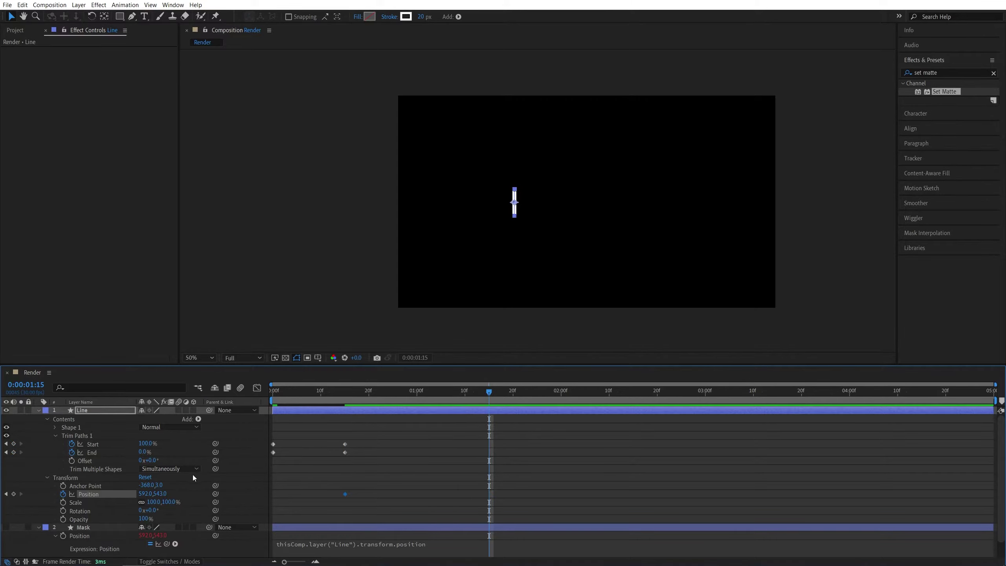
{"action": "left_click_drag", "start_coordinate": [514, 203], "coordinate": [665, 205]}
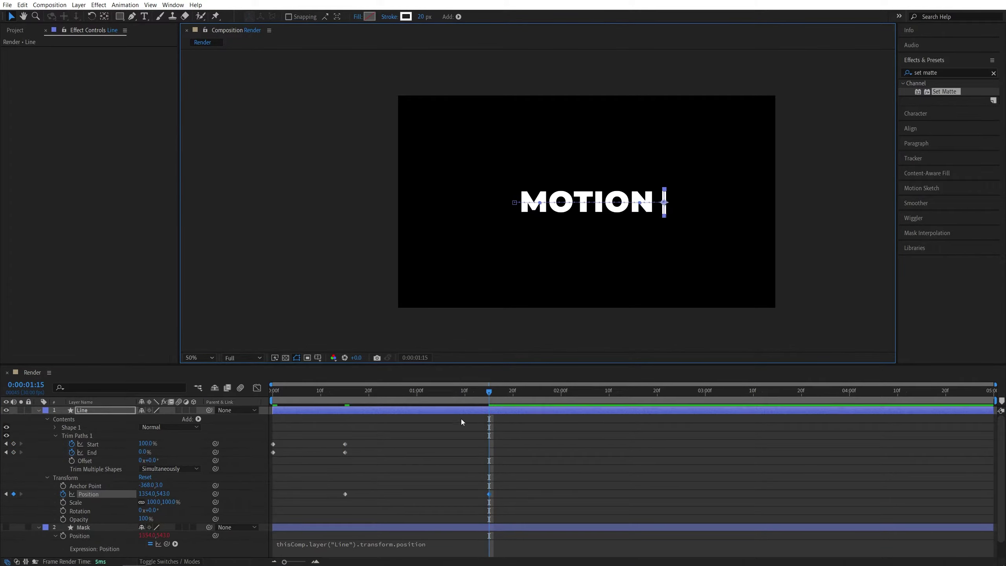
{"action": "key", "text": "shift+Page_Down"}
{"action": "key", "text": "shift+Page_Down"}
{"action": "key", "text": "shift+Page_Down"}
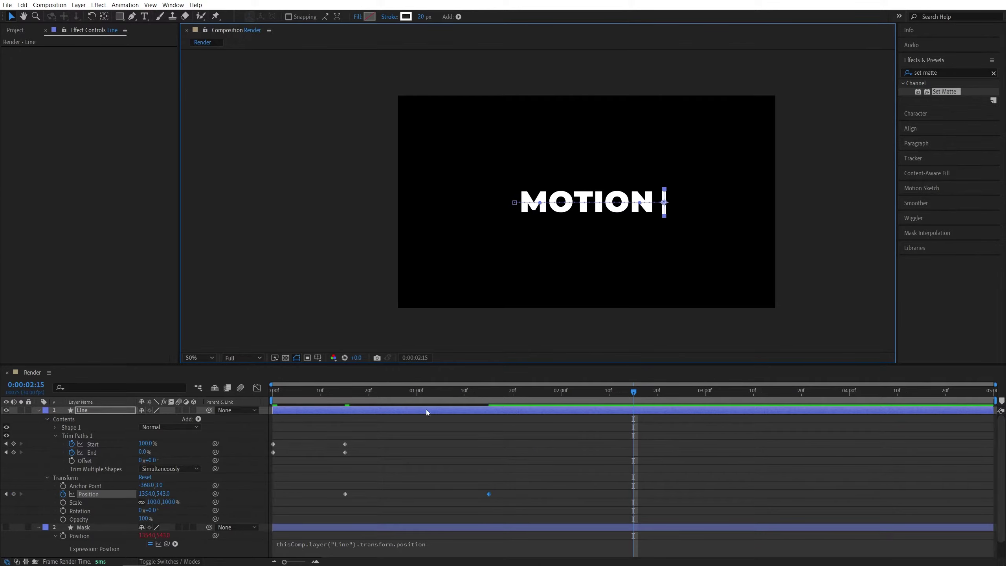
{"action": "left_click_drag", "start_coordinate": [352, 493], "coordinate": [336, 498]}
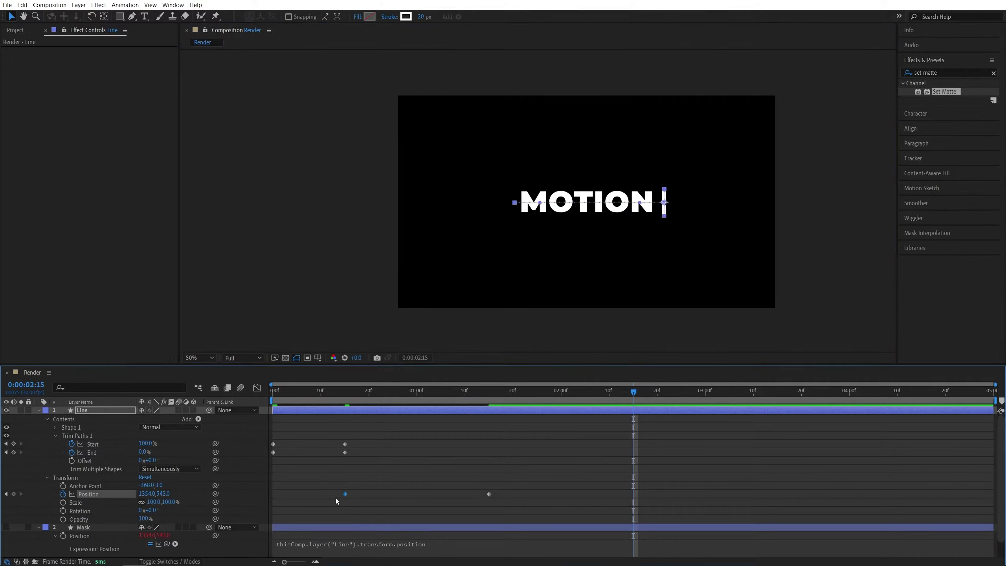
{"action": "key", "text": "ctrl+c"}
{"action": "key", "text": "ctrl+v"}
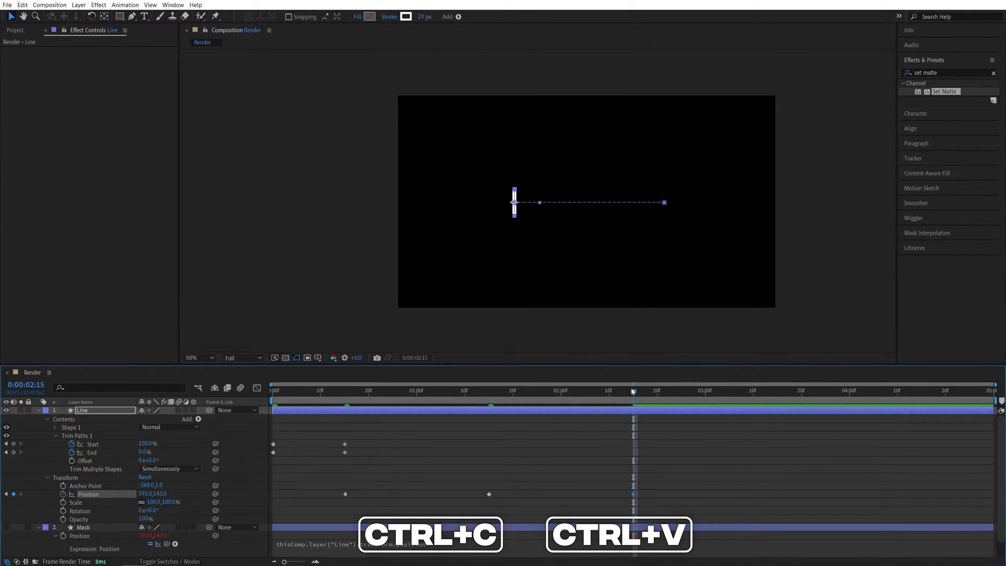
{"action": "key", "text": "space"}
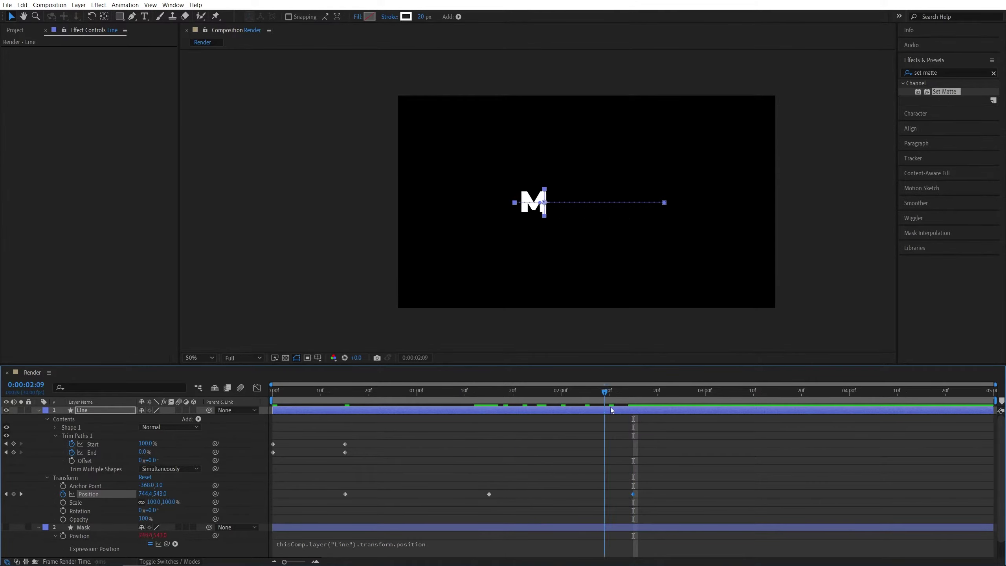
{"action": "key", "text": "space"}
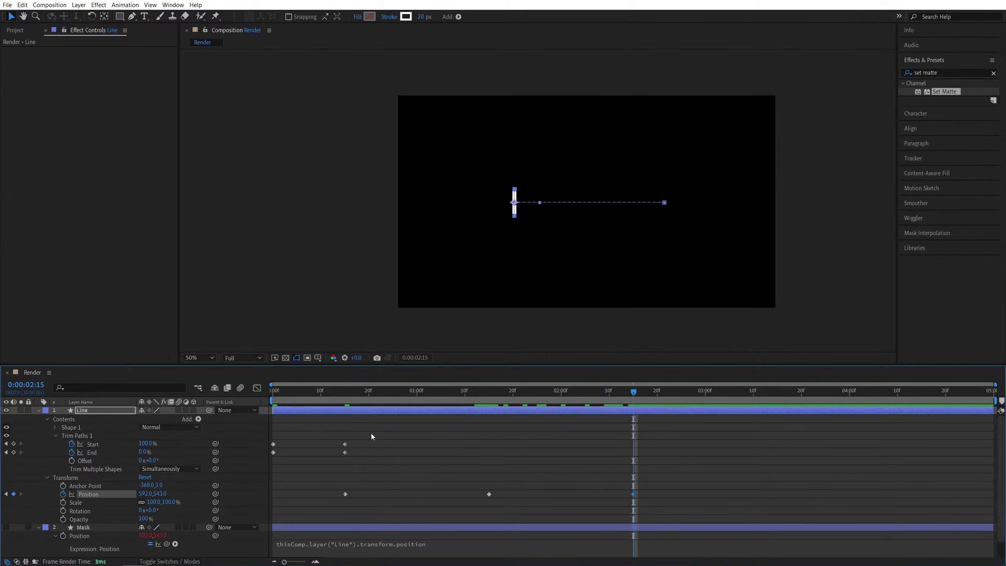
Step: Copy the four Trim Paths Start/End keyframes and paste them at 2:15
{"action": "left_click_drag", "start_coordinate": [376, 438], "coordinate": [270, 461]}
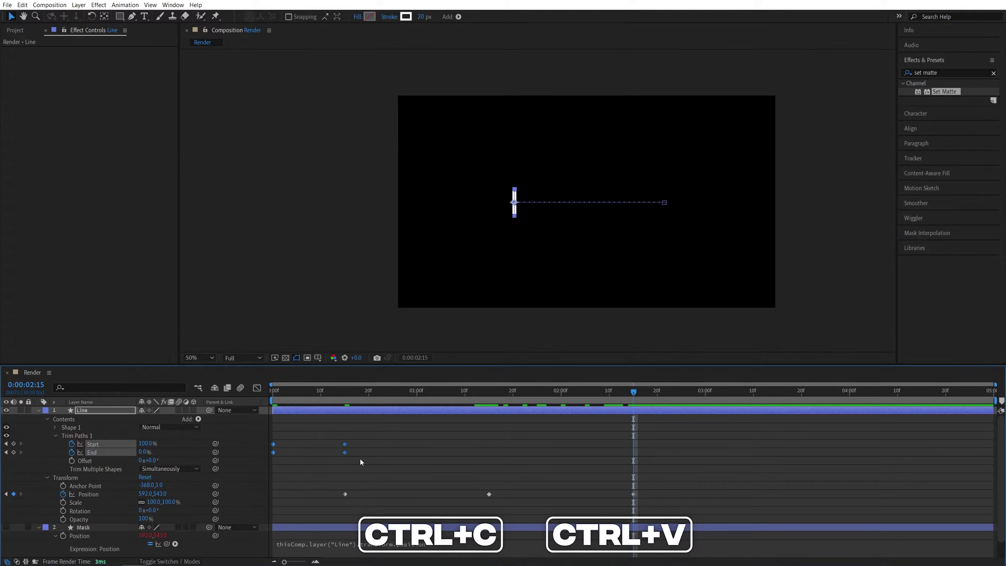
{"action": "key", "text": "ctrl+c"}
{"action": "key", "text": "ctrl+v"}
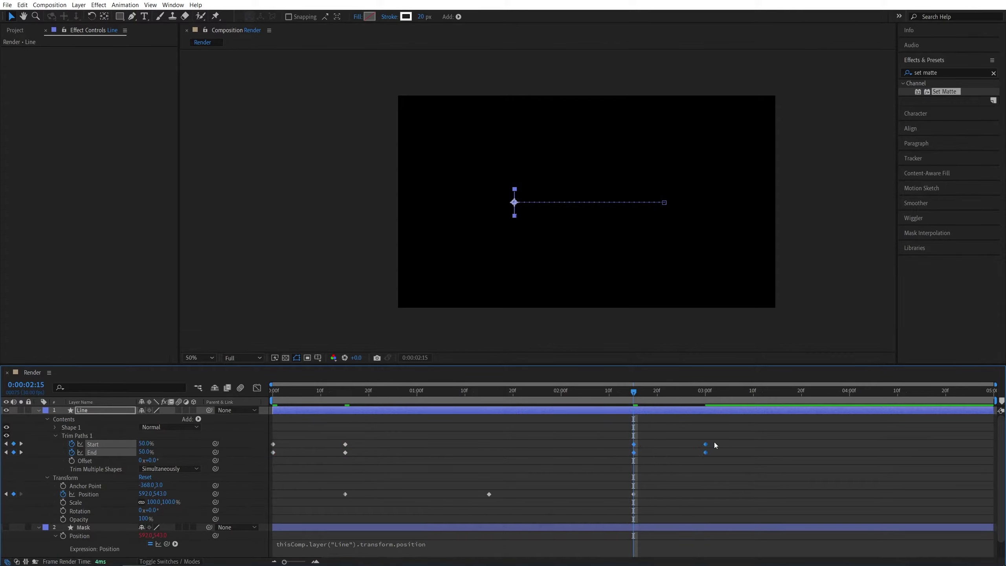
{"action": "right_click", "coordinate": [634, 445]}
Step: Time-reverse the pasted trim keyframes and show only animated properties with U
{"action": "mouse_move", "coordinate": [674, 551]}
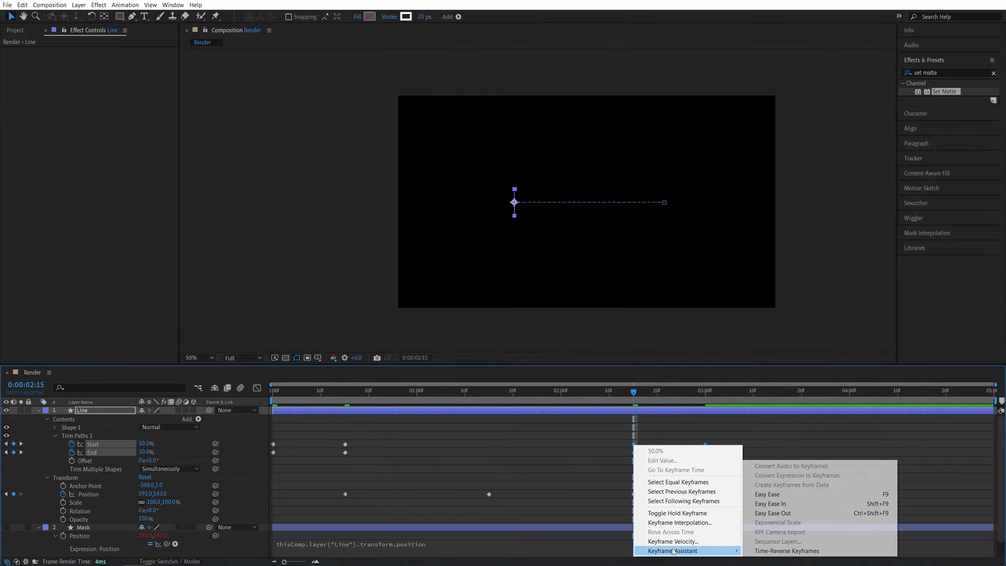
{"action": "left_click", "coordinate": [781, 552]}
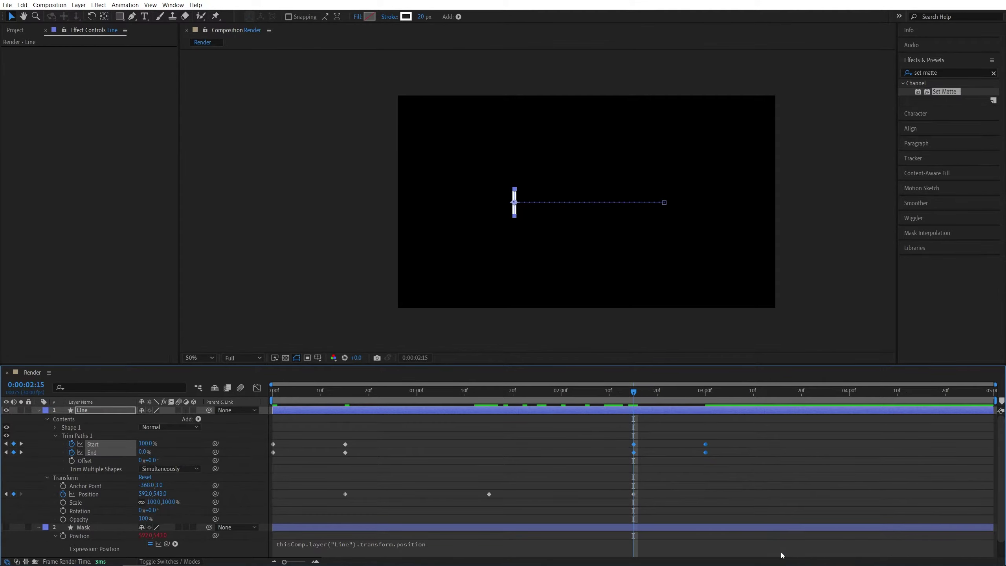
{"action": "key", "text": "u"}
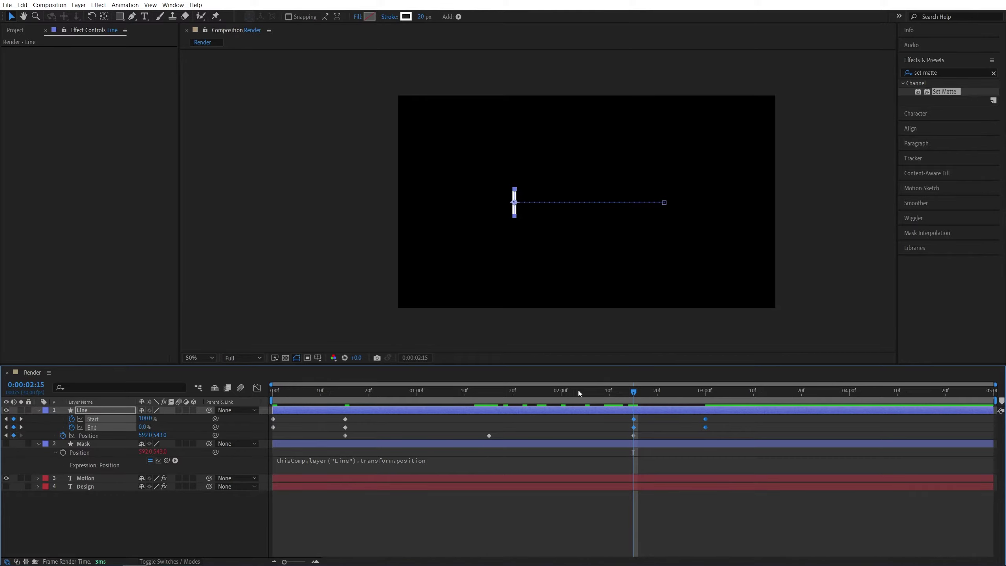
{"action": "left_click_drag", "start_coordinate": [635, 392], "coordinate": [479, 417]}
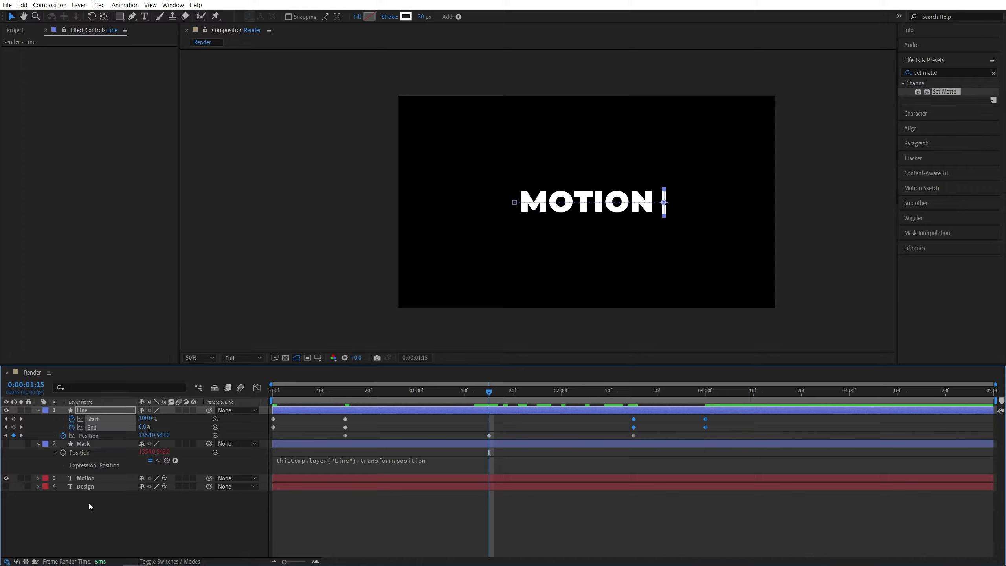
Step: Make the Design layer visible and move its in-point to 1:15
{"action": "left_click", "coordinate": [85, 487]}
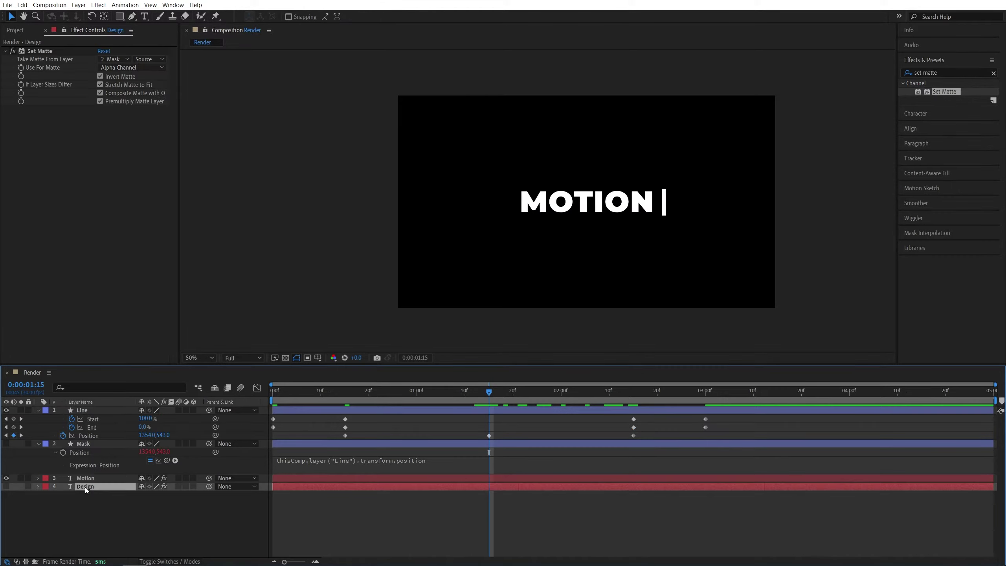
{"action": "left_click", "coordinate": [7, 486]}
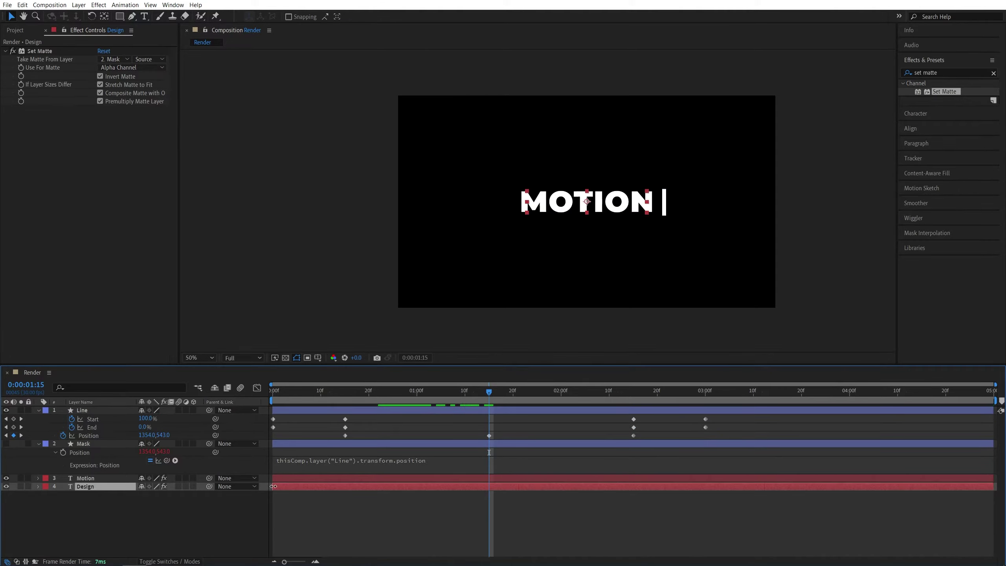
{"action": "left_click_drag", "start_coordinate": [273, 486], "coordinate": [493, 484]}
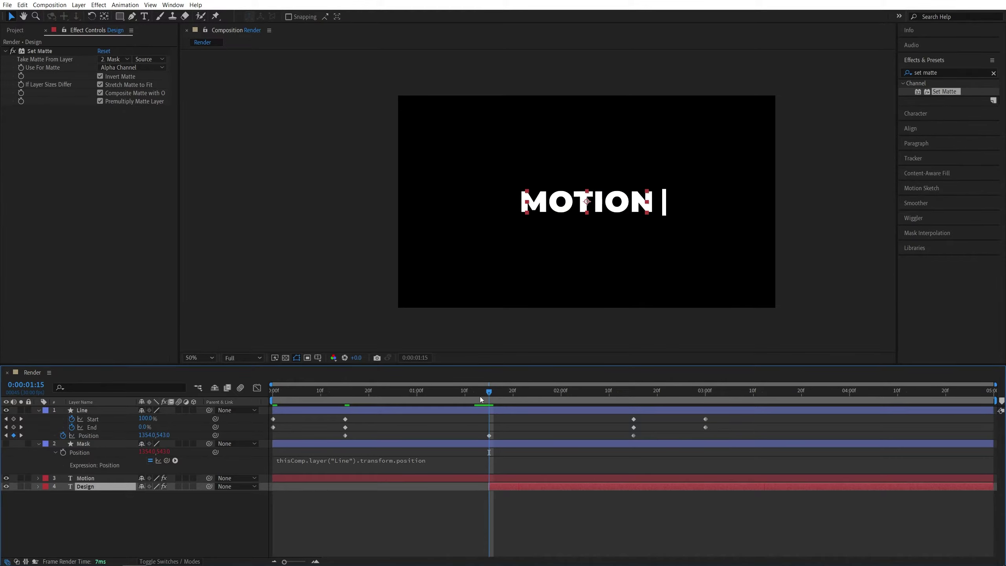
{"action": "left_click", "coordinate": [489, 493]}
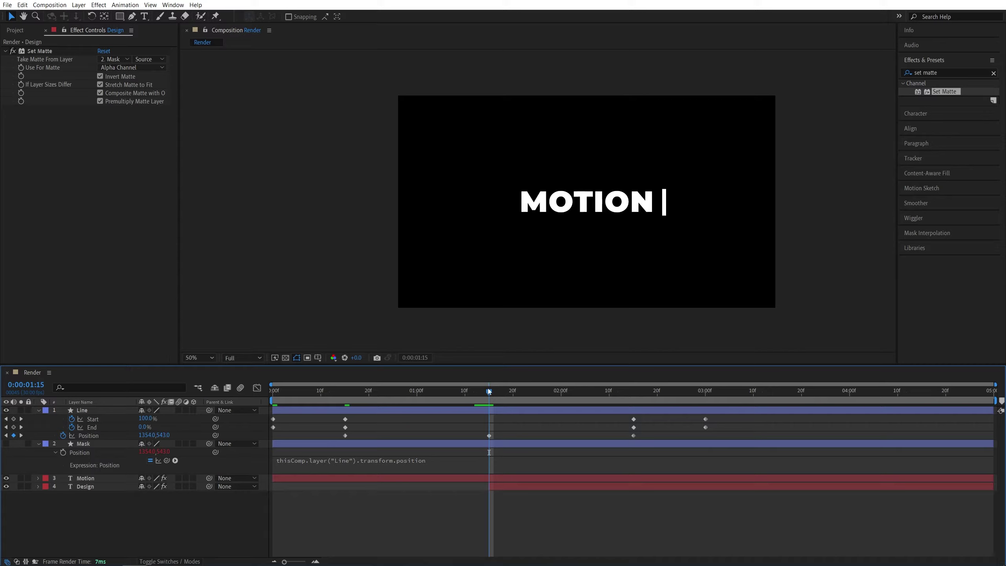
{"action": "left_click_drag", "start_coordinate": [489, 391], "coordinate": [712, 384]}
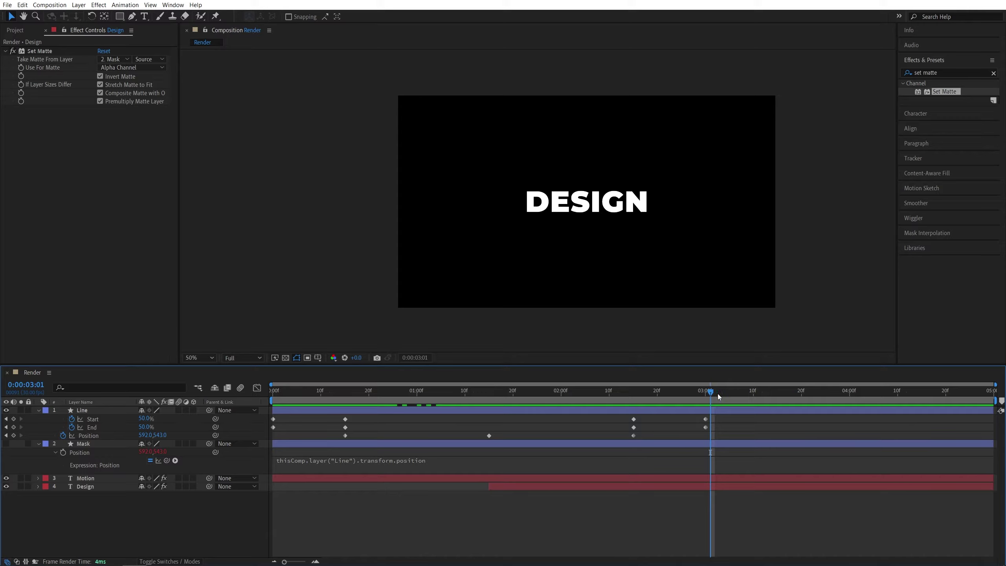
Step: Apply Easy Ease to the Line's Trim Paths Start/End keyframes and switch to the Graph Editor
{"action": "left_click_drag", "start_coordinate": [699, 392], "coordinate": [335, 401]}
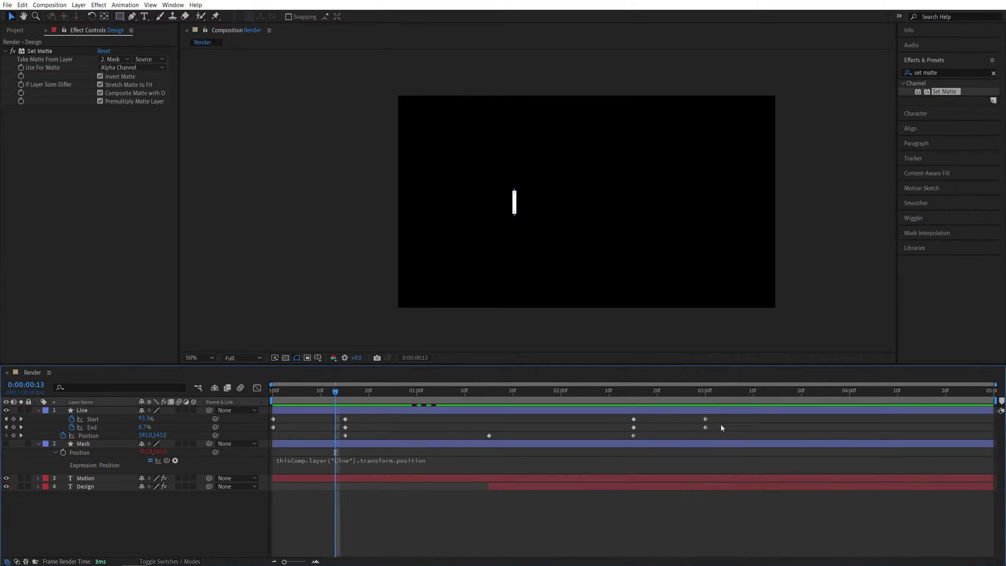
{"action": "mouse_move", "coordinate": [743, 417]}
{"action": "left_mouse_down"}
{"action": "mouse_move", "coordinate": [288, 443]}
{"action": "mouse_move", "coordinate": [258, 431]}
{"action": "left_mouse_up"}
{"action": "right_click", "coordinate": [274, 419]}
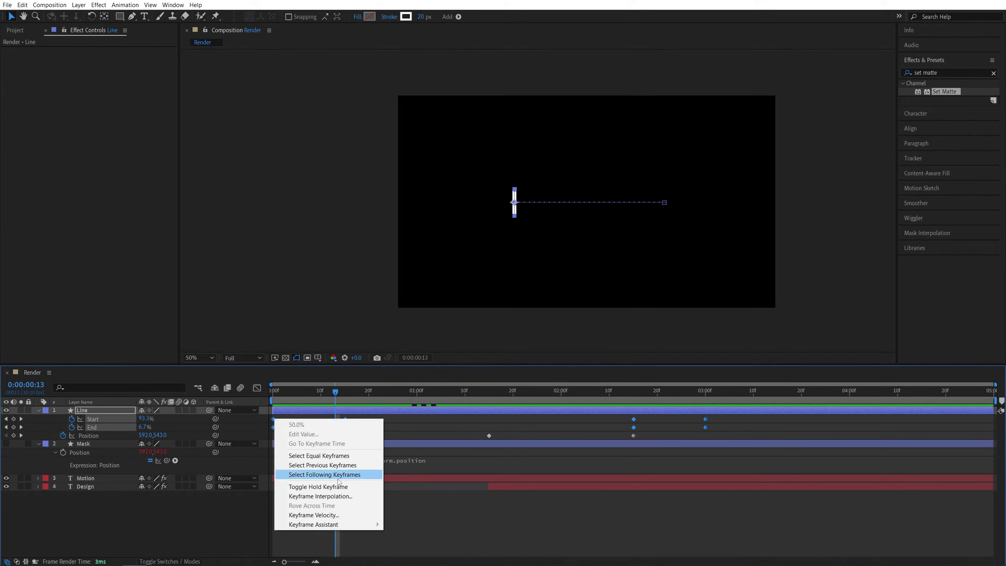
{"action": "mouse_move", "coordinate": [319, 527]}
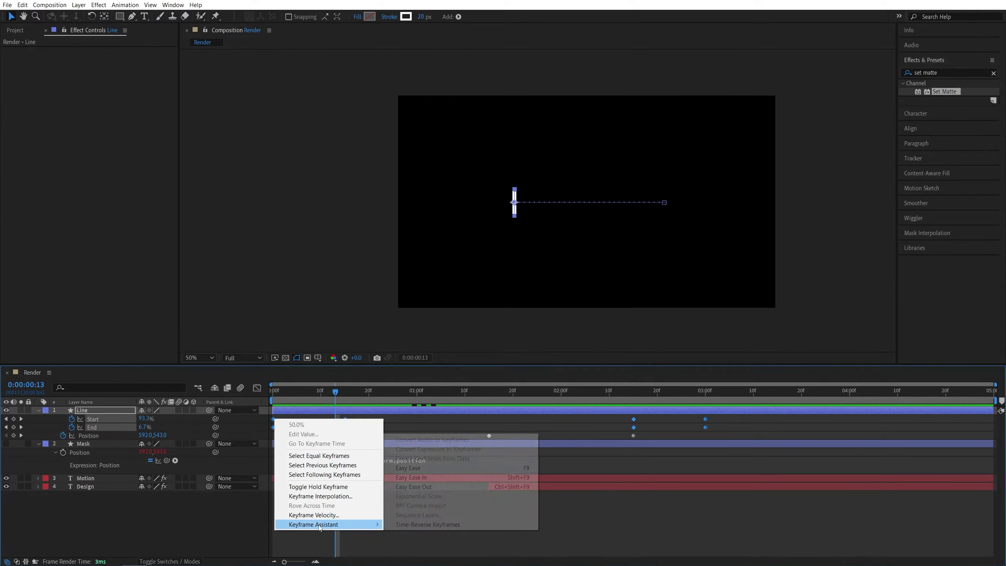
{"action": "left_click", "coordinate": [525, 467]}
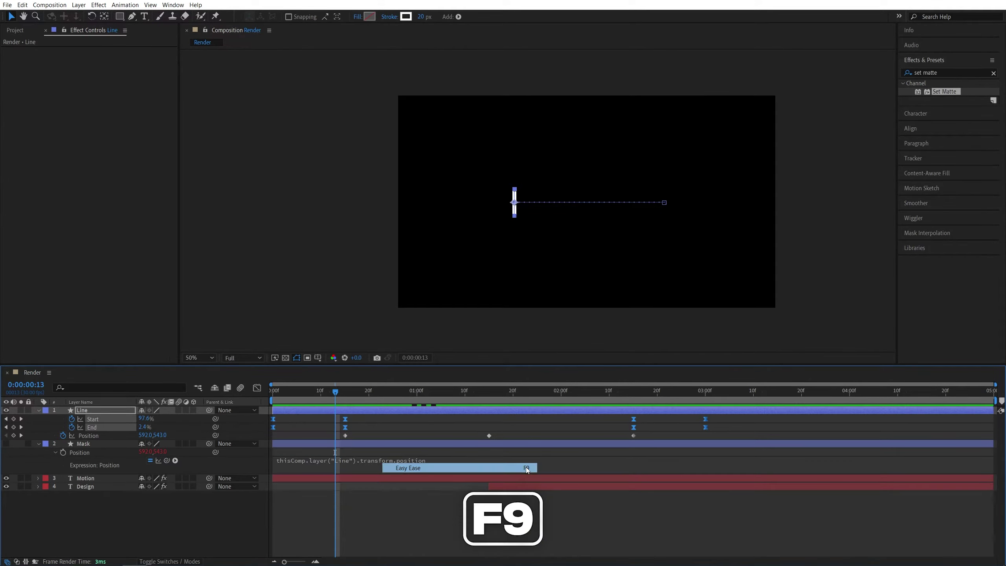
{"action": "left_click", "coordinate": [257, 388]}
Step: In the speed graph, stretch the trim keyframes' ease influence at 15 frames and 2:15
{"action": "right_click", "coordinate": [778, 427]}
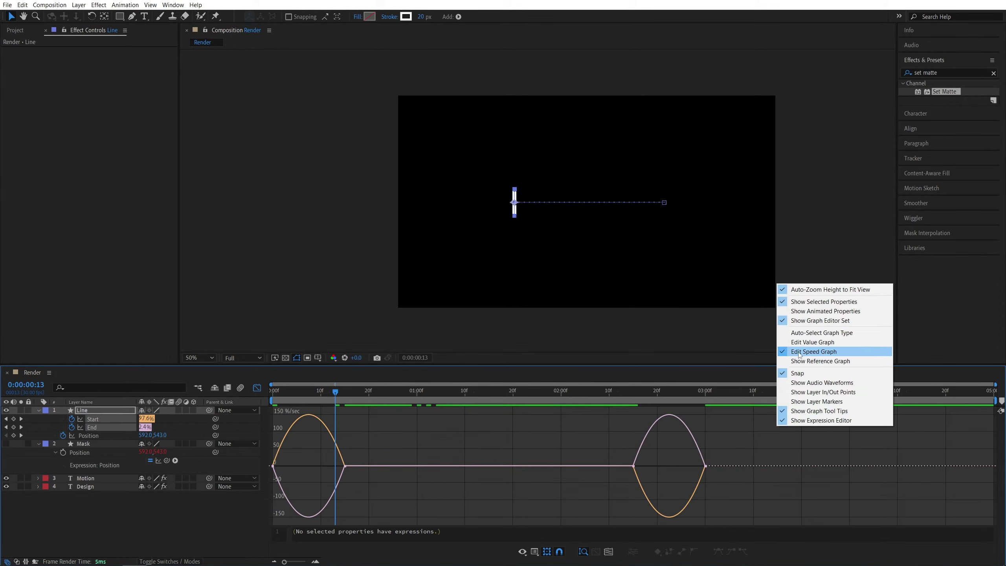
{"action": "left_click", "coordinate": [822, 352]}
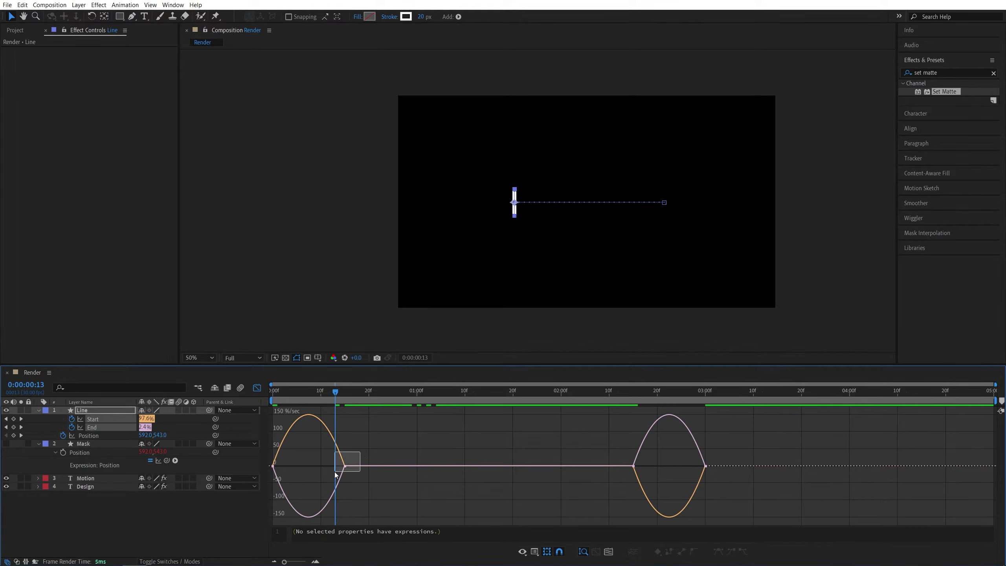
{"action": "left_click_drag", "start_coordinate": [335, 475], "coordinate": [335, 474]}
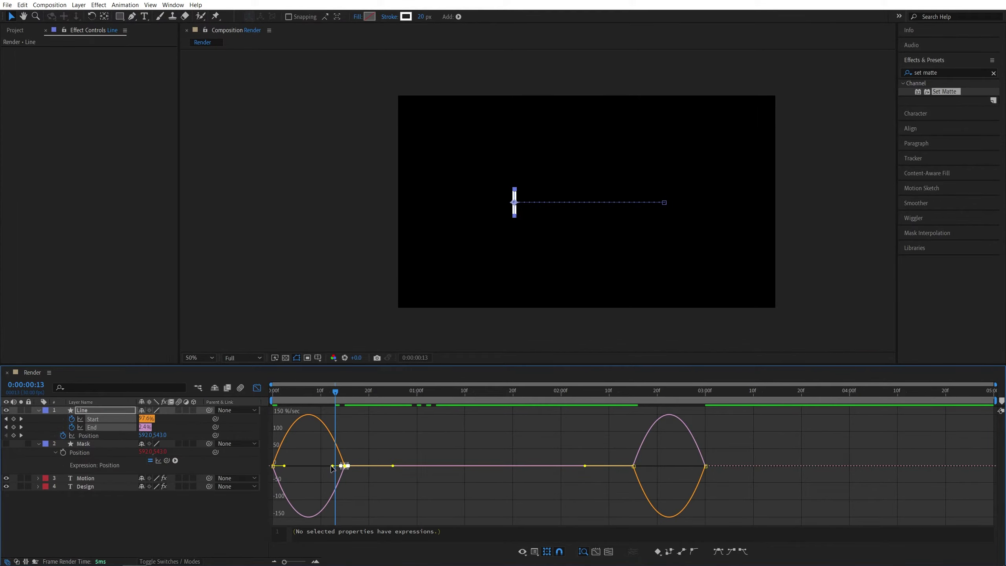
{"action": "left_click_drag", "start_coordinate": [334, 467], "coordinate": [295, 469]}
{"action": "left_click_drag", "start_coordinate": [620, 454], "coordinate": [699, 466]}
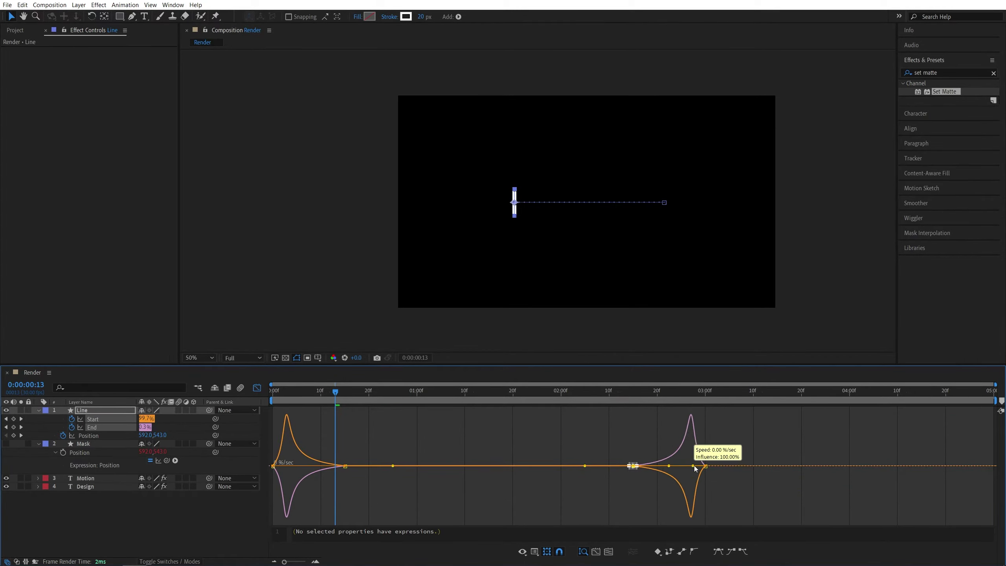
{"action": "left_click", "coordinate": [600, 500]}
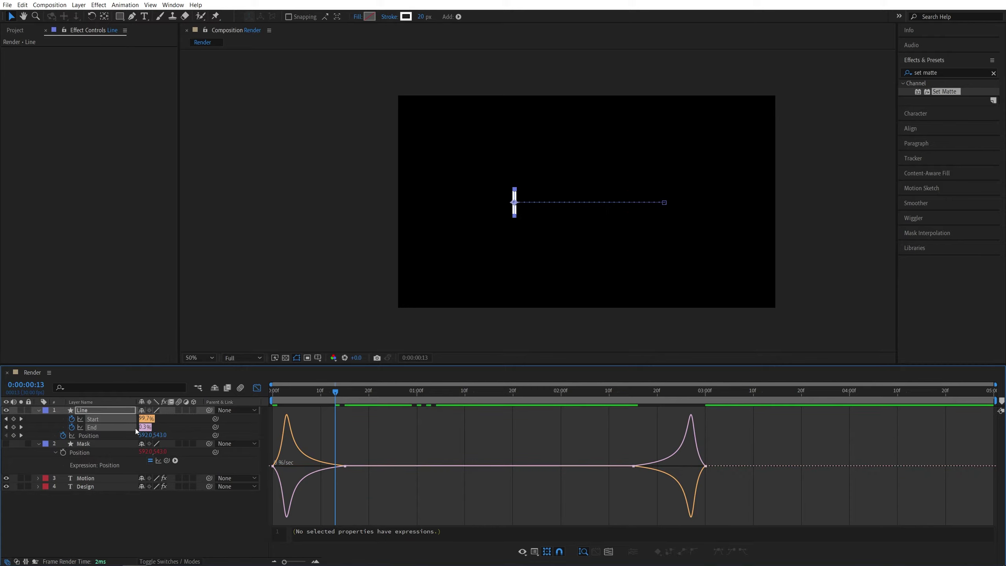
Step: Apply Easy Ease (F9) to all of the Line's Position keyframes in the speed graph
{"action": "left_click", "coordinate": [94, 436]}
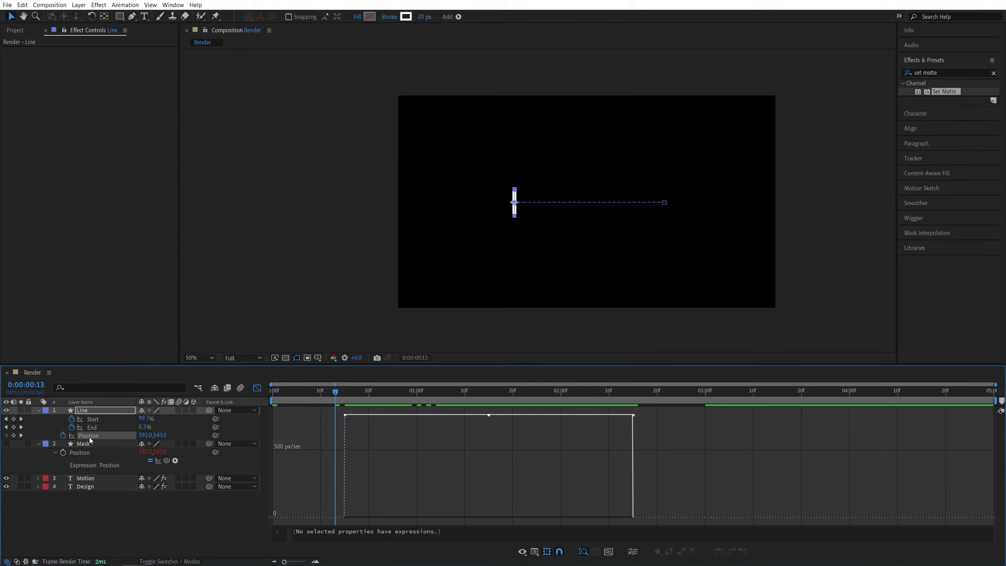
{"action": "left_click", "coordinate": [93, 435]}
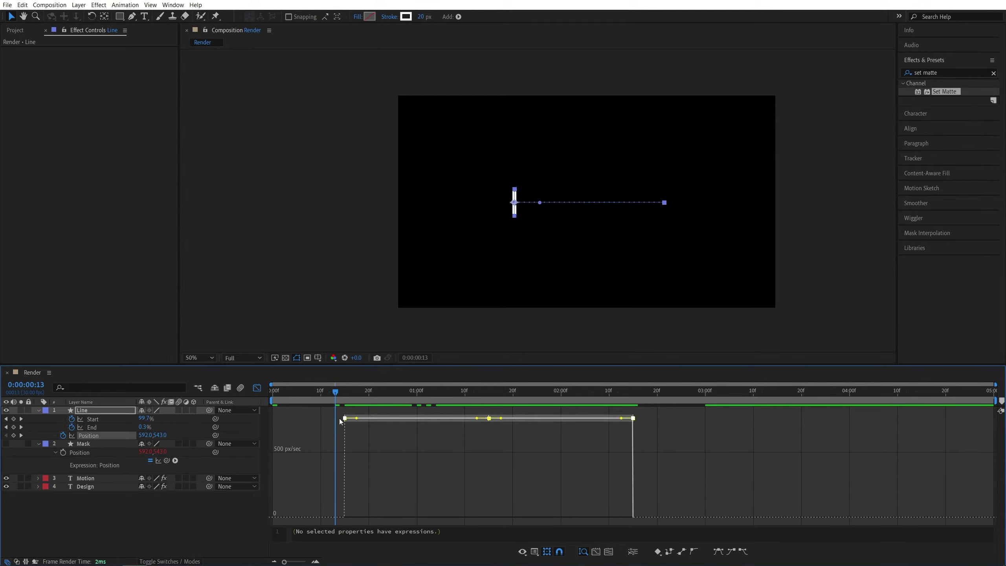
{"action": "key", "text": "F9"}
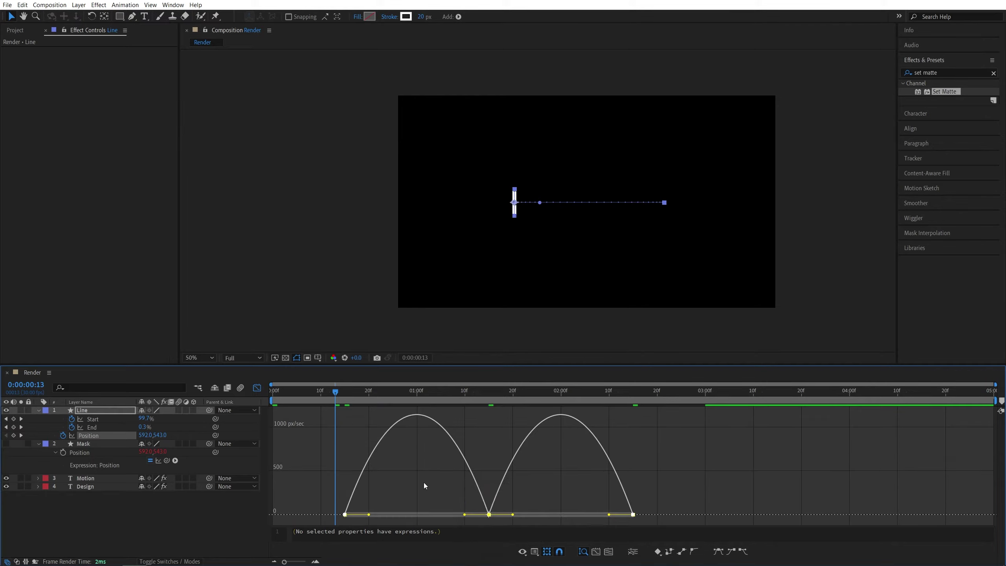
{"action": "left_click", "coordinate": [484, 518]}
{"action": "left_click_drag", "start_coordinate": [504, 521], "coordinate": [560, 517]}
{"action": "left_click", "coordinate": [680, 489]}
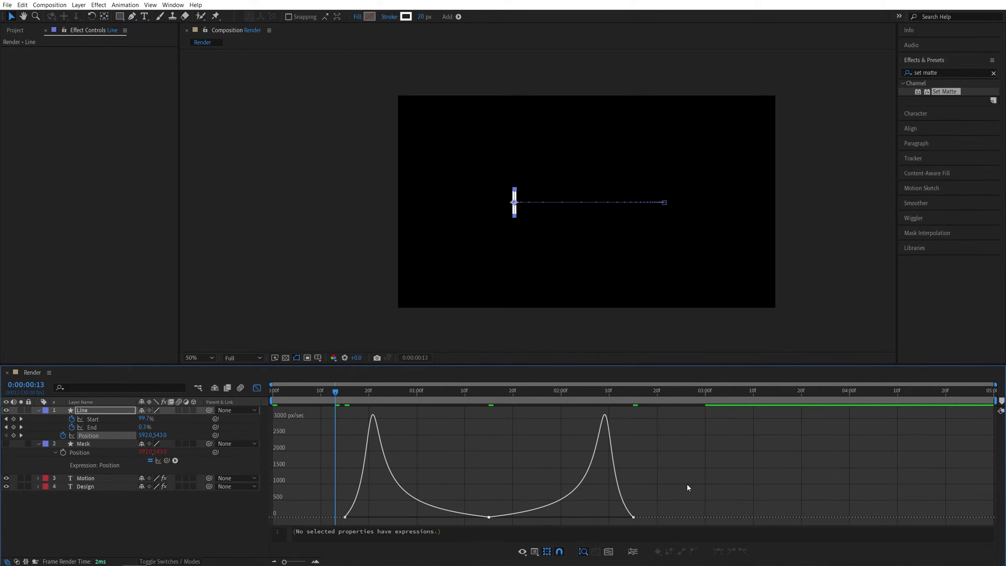
Step: Turn on the motion blur switch for the Line and Mask layers
{"action": "left_click", "coordinate": [257, 388]}
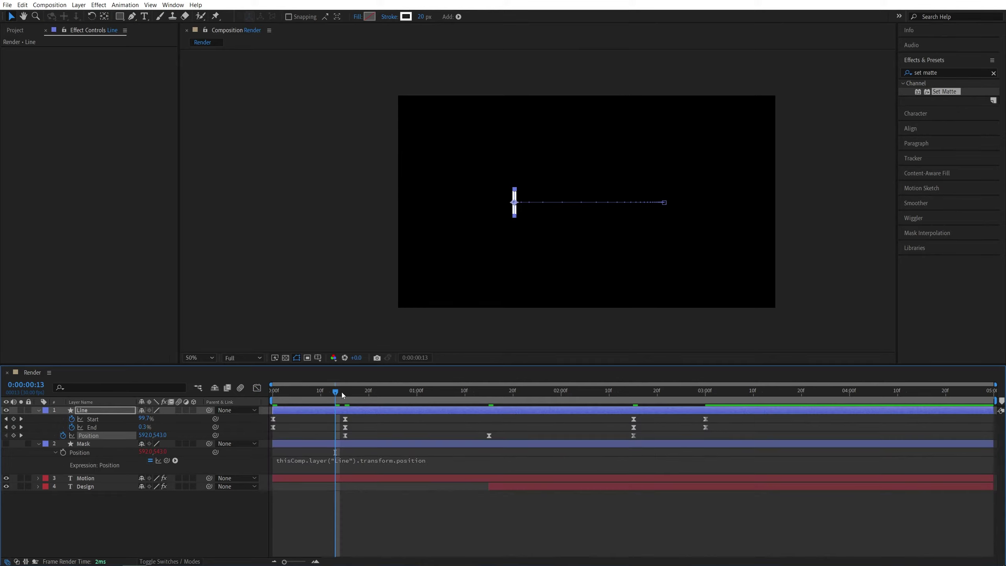
{"action": "left_click_drag", "start_coordinate": [341, 391], "coordinate": [262, 400]}
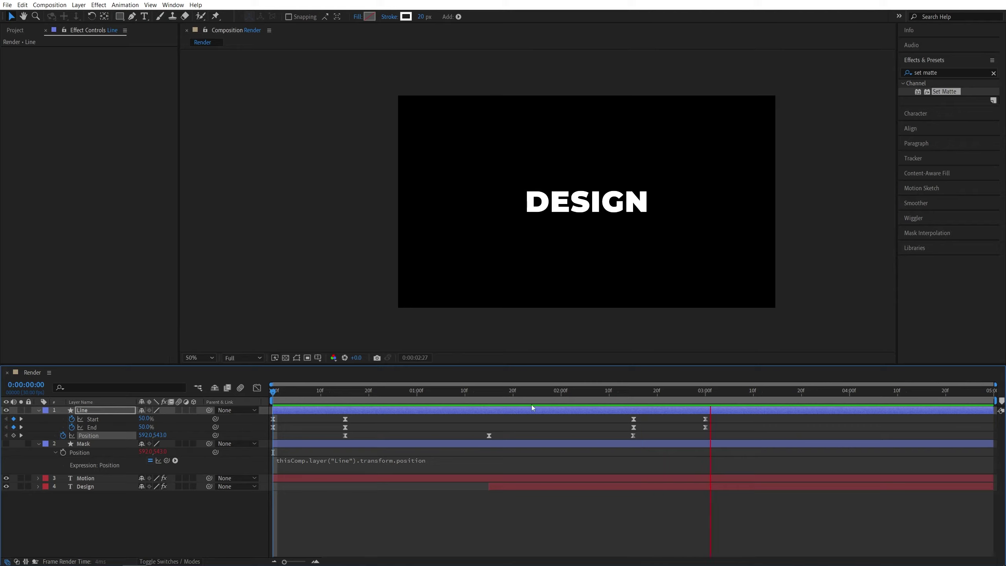
{"action": "mouse_move", "coordinate": [570, 392]}
{"action": "left_mouse_down"}
{"action": "mouse_move", "coordinate": [416, 399]}
{"action": "mouse_move", "coordinate": [492, 405]}
{"action": "left_mouse_up"}
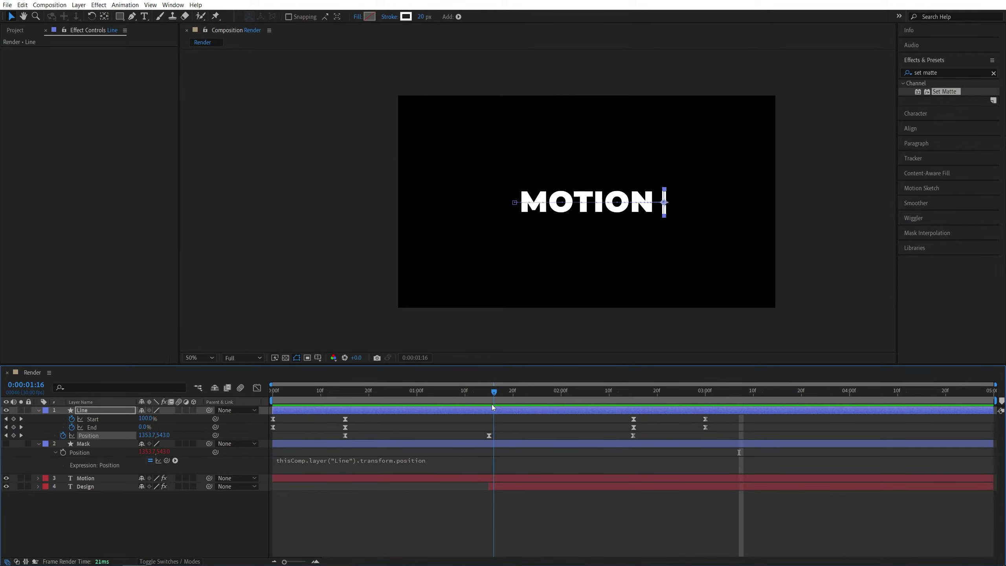
{"action": "left_click", "coordinate": [220, 521]}
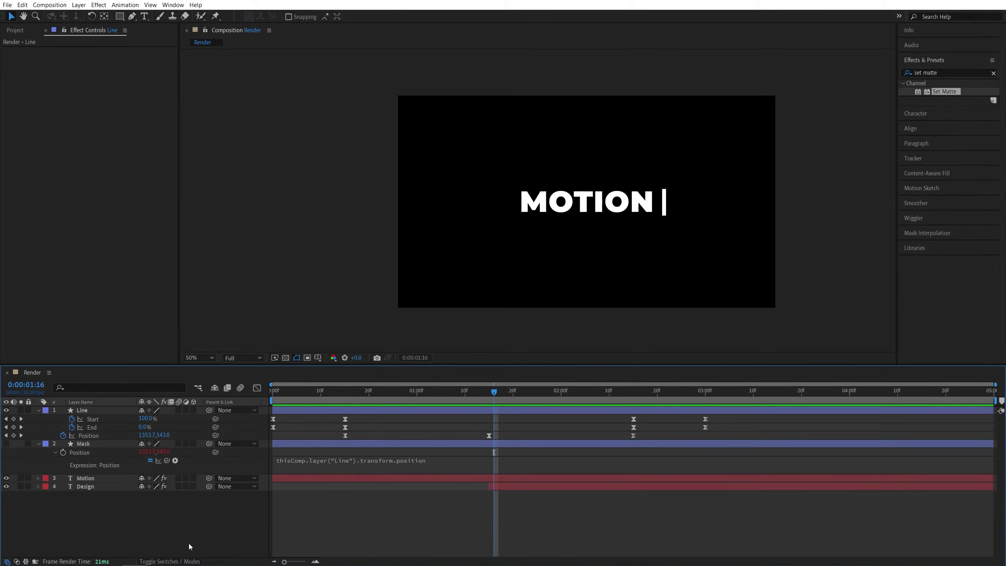
{"action": "left_click", "coordinate": [161, 561]}
{"action": "left_click", "coordinate": [162, 561]}
{"action": "left_click", "coordinate": [179, 411]}
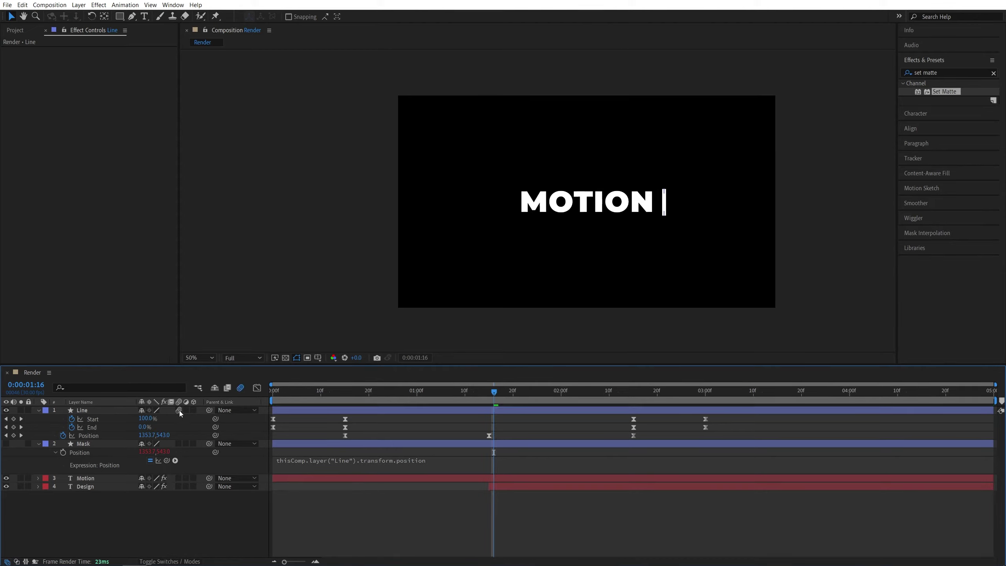
{"action": "left_click", "coordinate": [179, 443]}
Step: Preview and scrub the blurred MOTION-to-DESIGN wipe around 0:00:01:19
{"action": "key", "text": "space"}
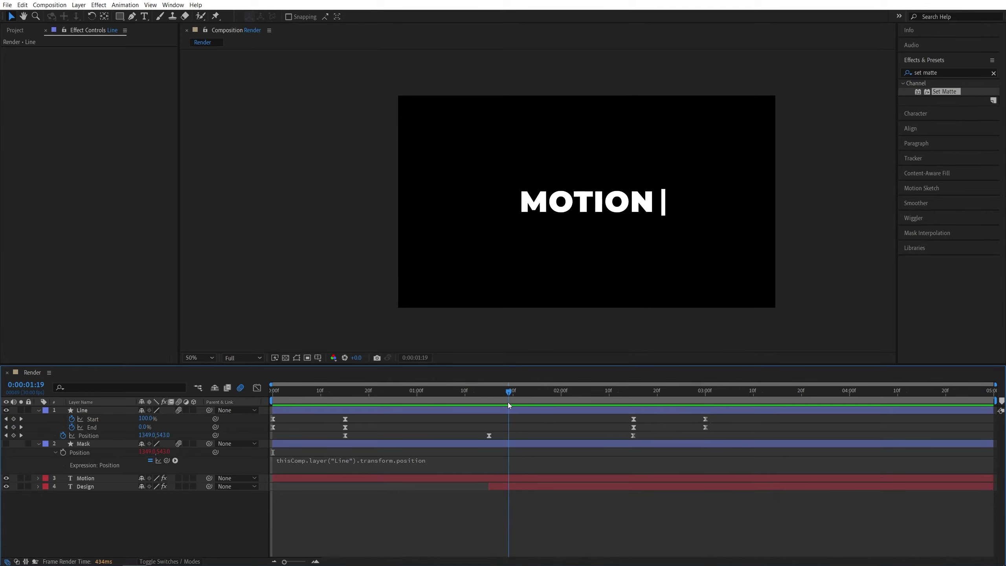
{"action": "mouse_move", "coordinate": [606, 413]}
{"action": "left_mouse_down"}
{"action": "mouse_move", "coordinate": [660, 415]}
{"action": "mouse_move", "coordinate": [607, 415]}
{"action": "mouse_move", "coordinate": [603, 400]}
{"action": "left_mouse_up"}
{"action": "mouse_move", "coordinate": [603, 391]}
{"action": "left_mouse_down"}
{"action": "mouse_move", "coordinate": [363, 400]}
{"action": "mouse_move", "coordinate": [593, 406]}
{"action": "left_mouse_up"}
{"action": "left_click", "coordinate": [509, 391]}
{"action": "key", "text": "space"}
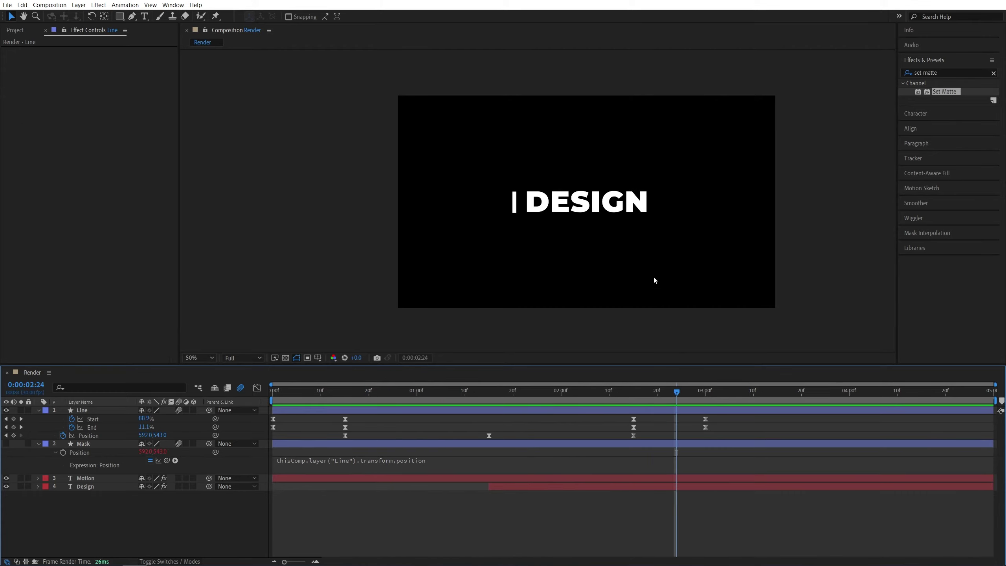
{"action": "left_click_drag", "start_coordinate": [678, 394], "coordinate": [620, 393]}
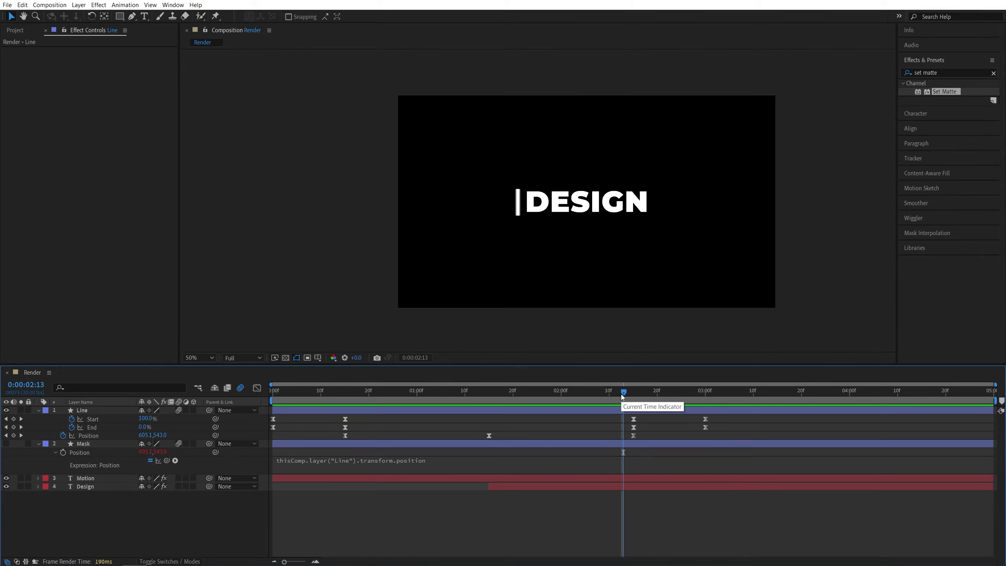
Step: Change the Design layer's text to 'Graphics'
{"action": "double_click", "coordinate": [95, 487]}
{"action": "type", "text": "Gra"}
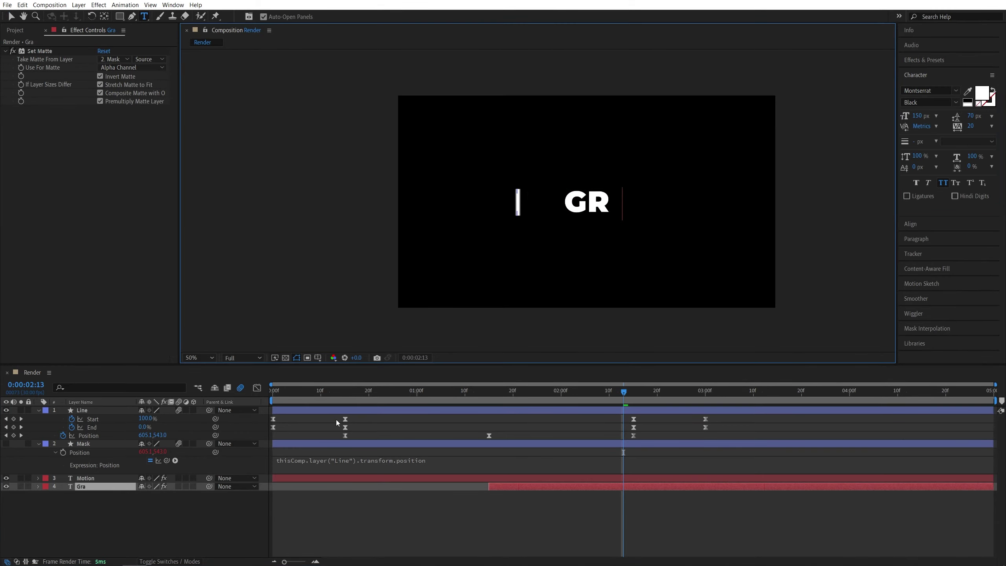
{"action": "type", "text": "phics"}
{"action": "left_click", "coordinate": [243, 510]}
Step: Preview the revised wipe, fit the frame, and scrub back to 0:00:01:15
{"action": "key", "text": "space"}
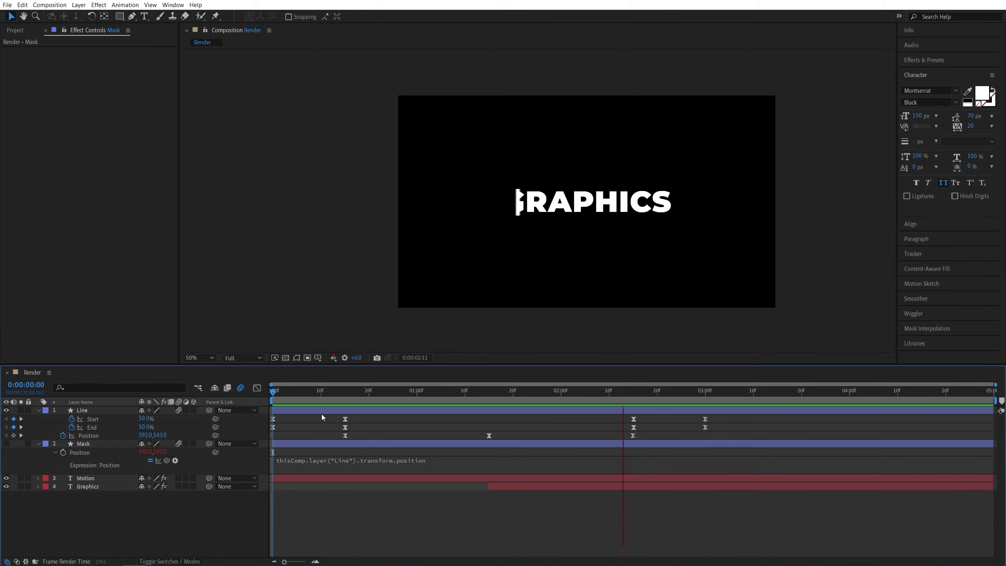
{"action": "key", "text": "space"}
{"action": "scroll", "coordinate": [450, 179], "scroll_direction": "up", "scroll_amount": 4}
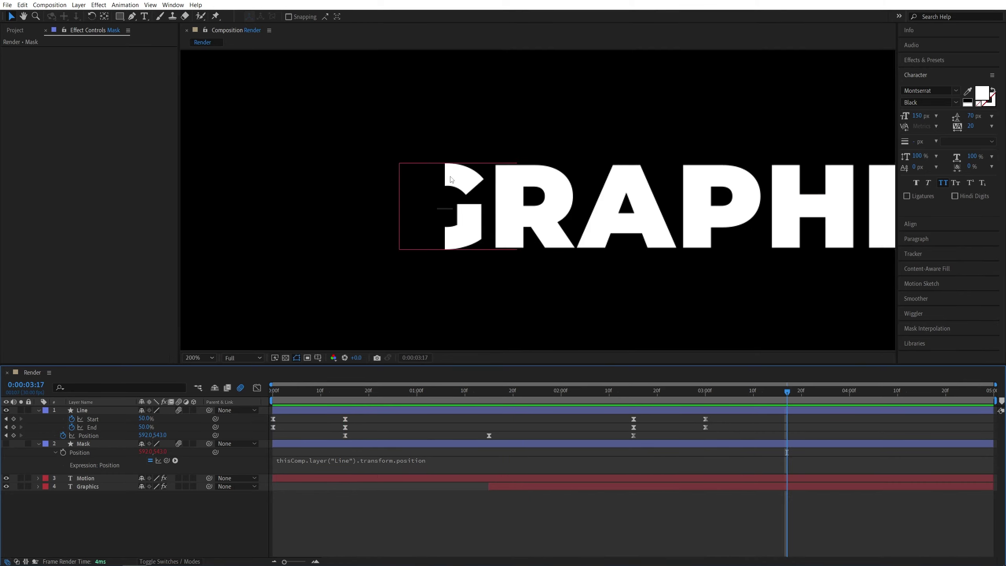
{"action": "key", "text": "shift+slash"}
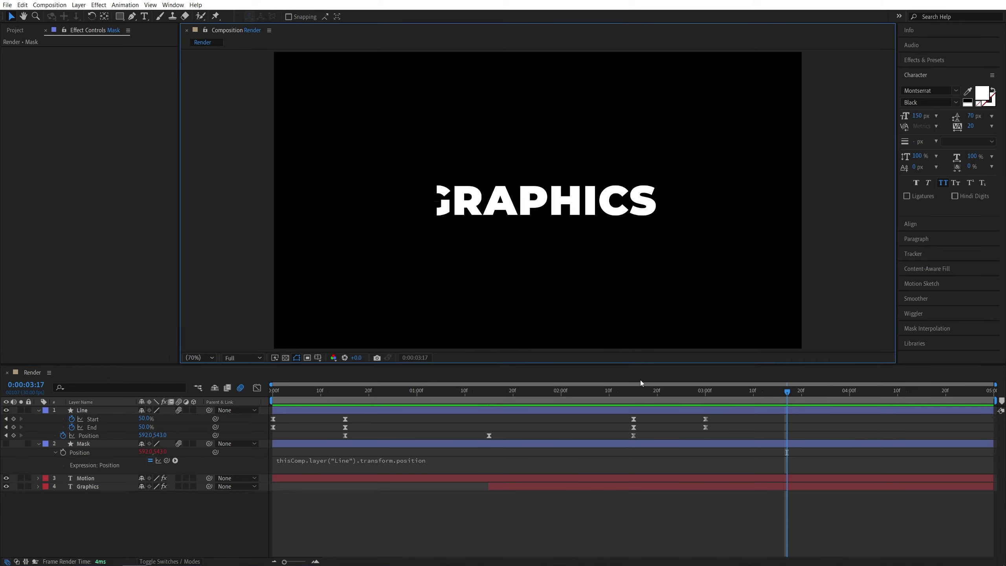
{"action": "left_click_drag", "start_coordinate": [787, 396], "coordinate": [489, 394]}
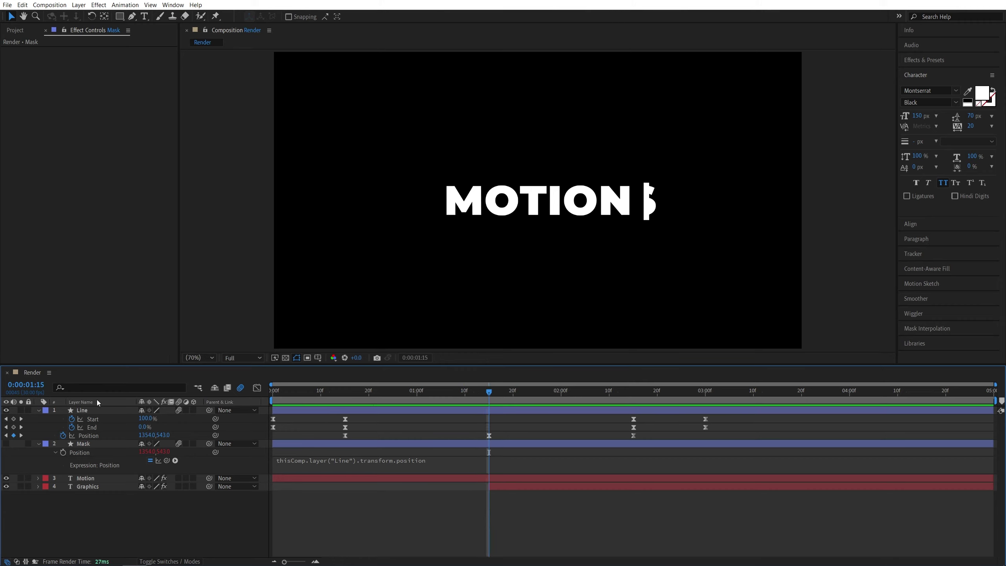
{"action": "left_click_drag", "start_coordinate": [484, 394], "coordinate": [495, 412]}
Step: Set the Line's Position X to 1425 at 1:15 and 498 at 2:15, then preview
{"action": "left_click", "coordinate": [91, 412]}
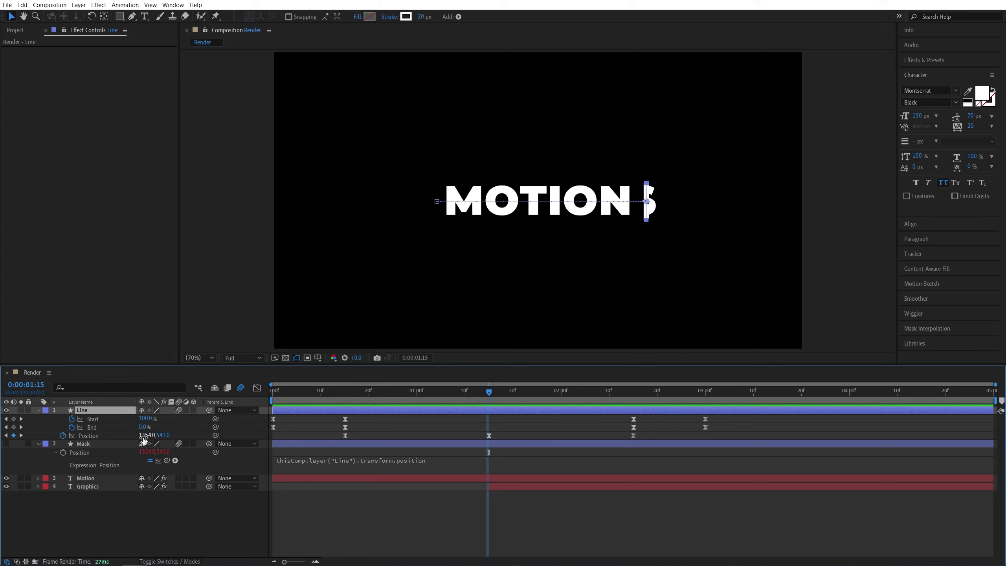
{"action": "left_click_drag", "start_coordinate": [145, 436], "coordinate": [181, 437]}
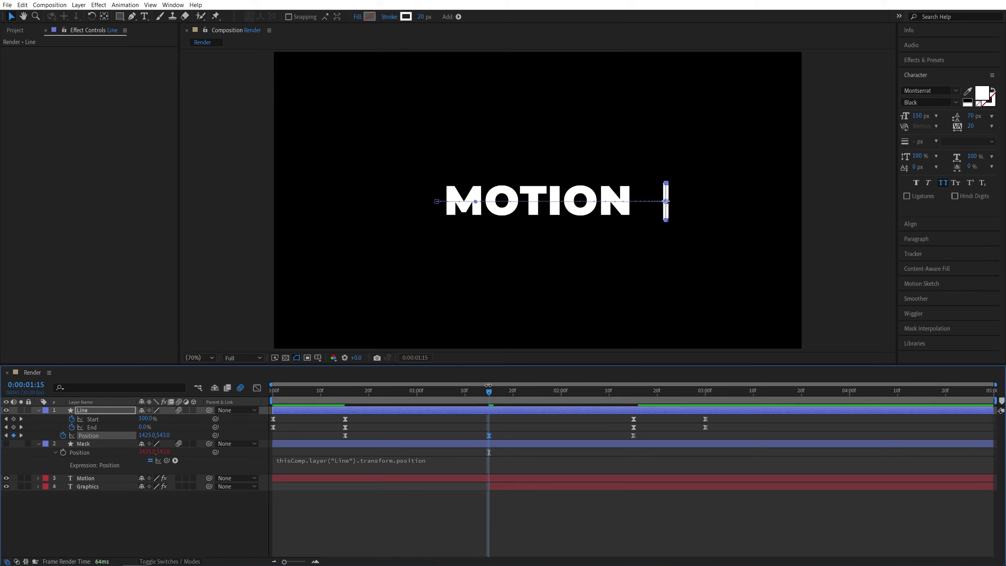
{"action": "left_click_drag", "start_coordinate": [488, 385], "coordinate": [631, 392]}
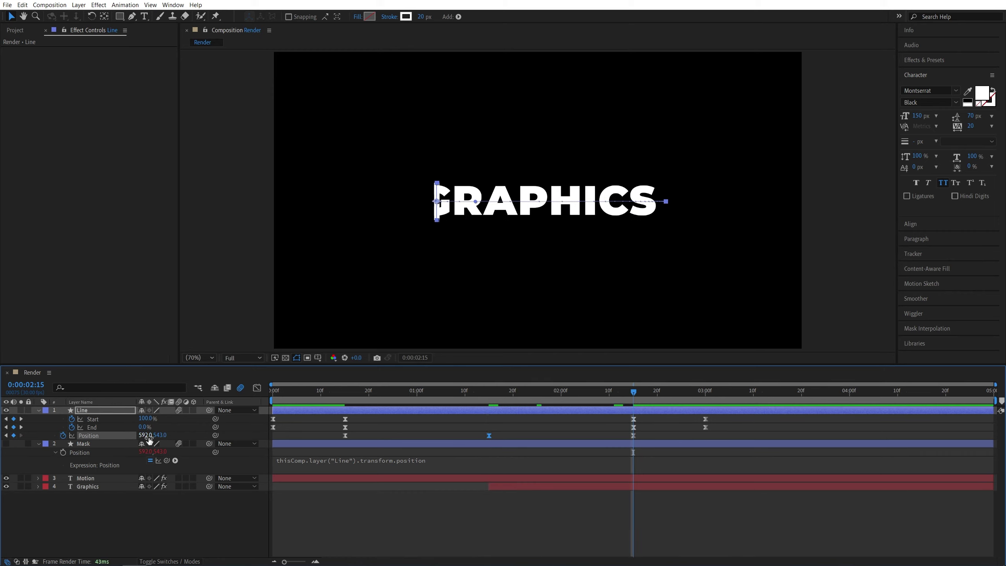
{"action": "left_click_drag", "start_coordinate": [148, 439], "coordinate": [110, 446]}
{"action": "left_click", "coordinate": [262, 514]}
{"action": "key", "text": "space"}
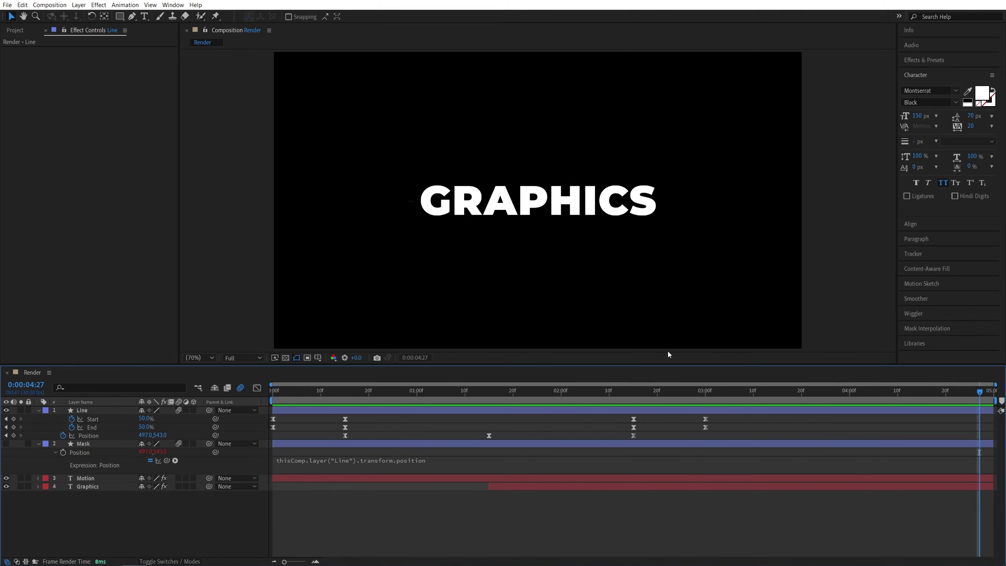
Step: Trim the Line layer's out-point to 0:00:03:00
{"action": "scroll", "coordinate": [688, 202], "scroll_direction": "up", "scroll_amount": 5}
{"action": "left_click_drag", "start_coordinate": [688, 203], "coordinate": [1002, 207]}
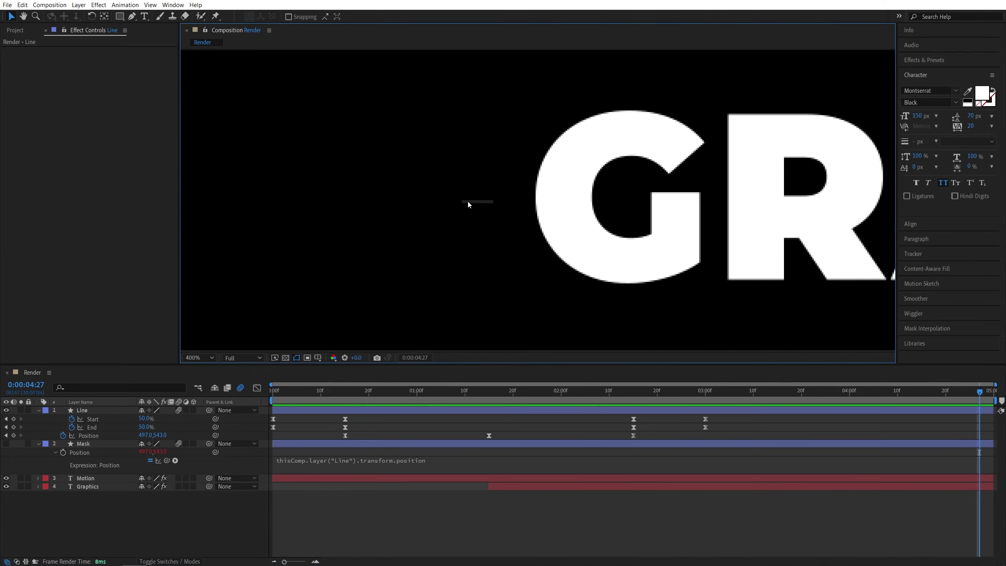
{"action": "scroll", "coordinate": [712, 234], "scroll_direction": "down", "scroll_amount": 4}
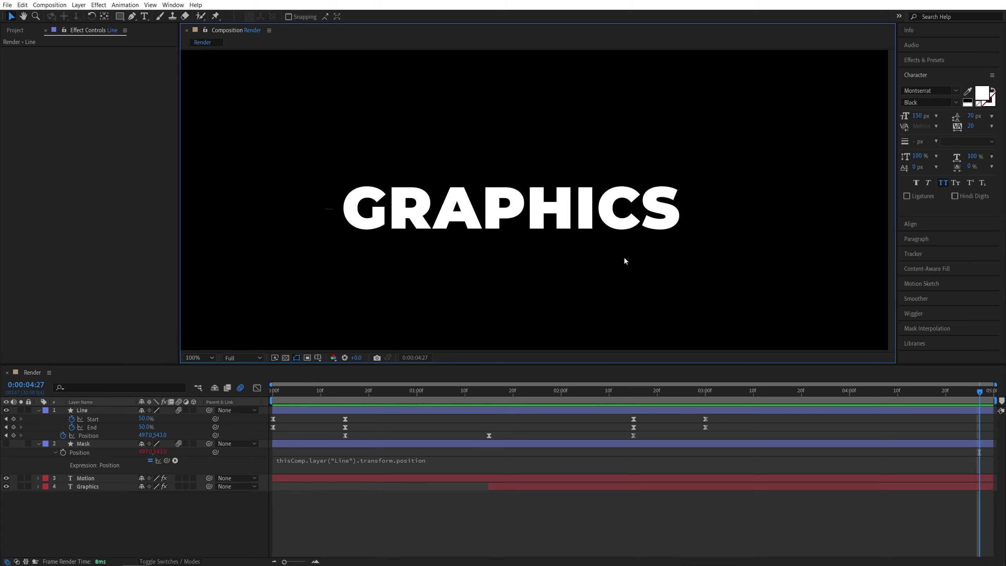
{"action": "left_click_drag", "start_coordinate": [988, 395], "coordinate": [705, 391]}
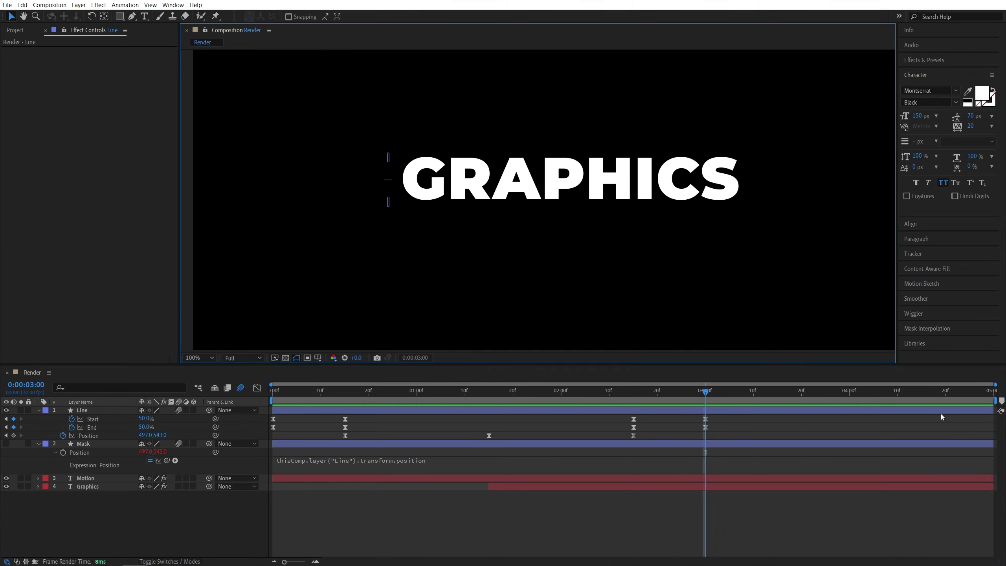
{"action": "left_click_drag", "start_coordinate": [991, 411], "coordinate": [613, 399]}
{"action": "left_click", "coordinate": [497, 492]}
Step: End the work area at 0:00:03:00 and preview the first three seconds
{"action": "left_click", "coordinate": [676, 392]}
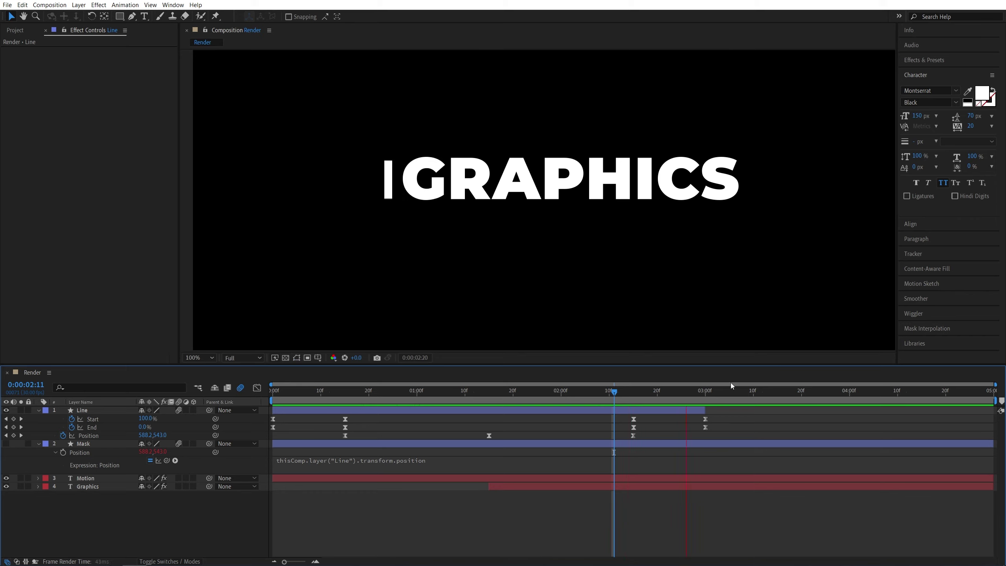
{"action": "left_click_drag", "start_coordinate": [716, 392], "coordinate": [704, 396]}
{"action": "key", "text": "n"}
{"action": "key", "text": "space"}
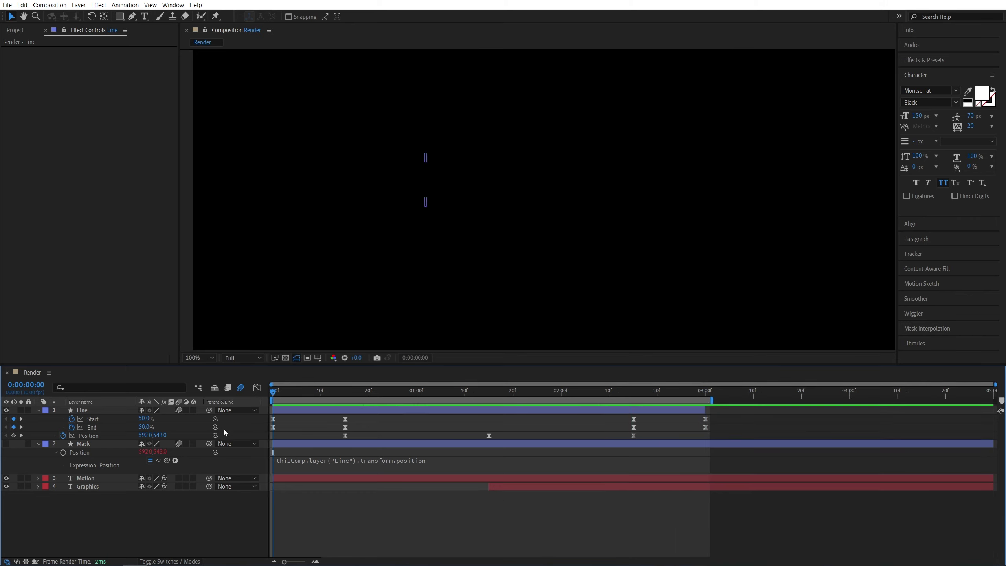